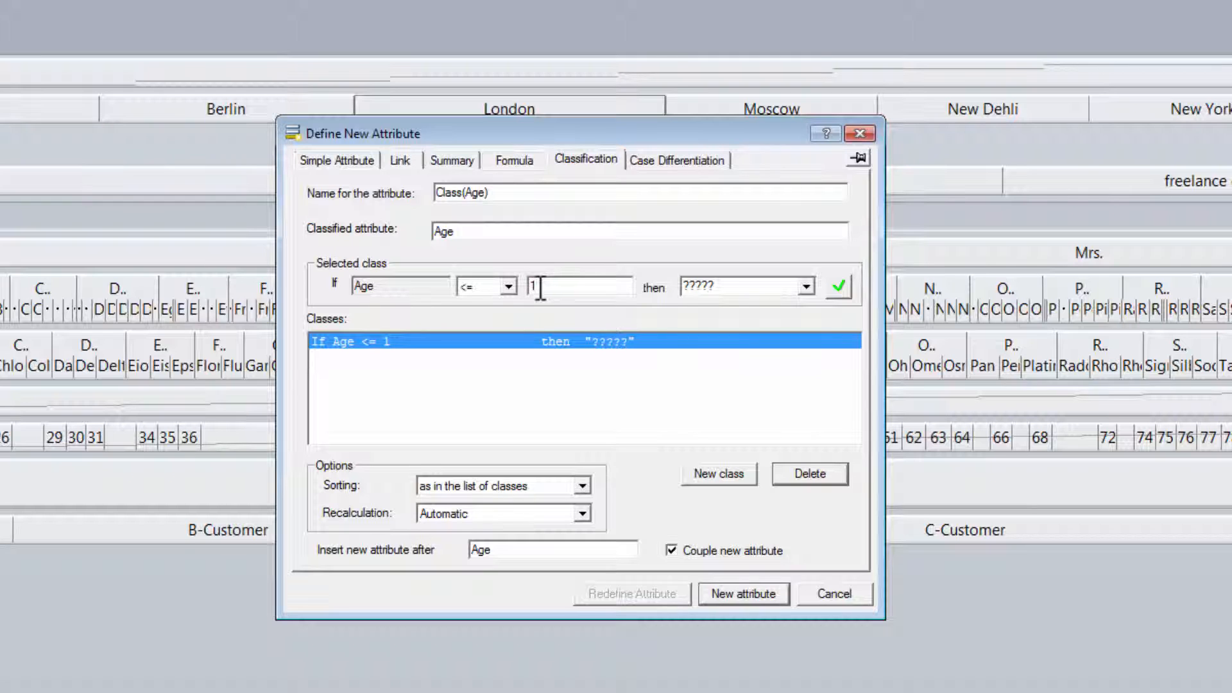
# - Select the first class's placeholder name so it can be replaced with Underage
pyautogui.moveTo(731, 292); pyautogui.dragTo(514, 281)
# - Name the first class Underage, then add an Employable class for ages up to 65
pyautogui.write('Underage')
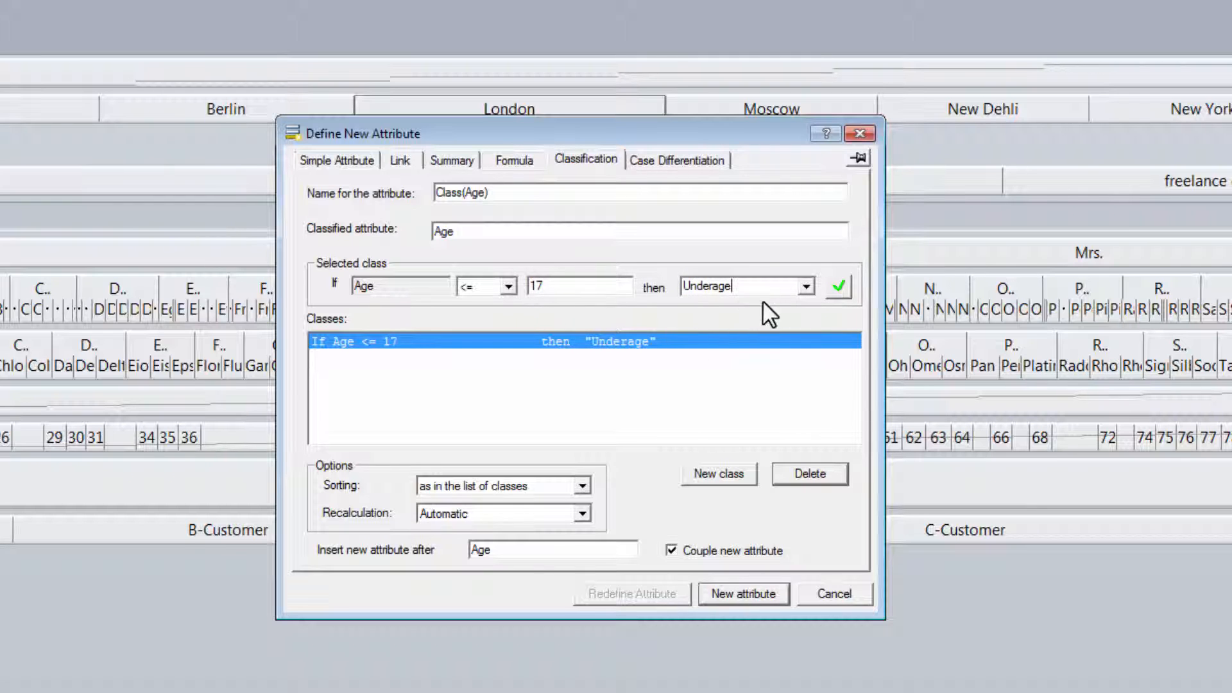
pyautogui.click(834, 287)
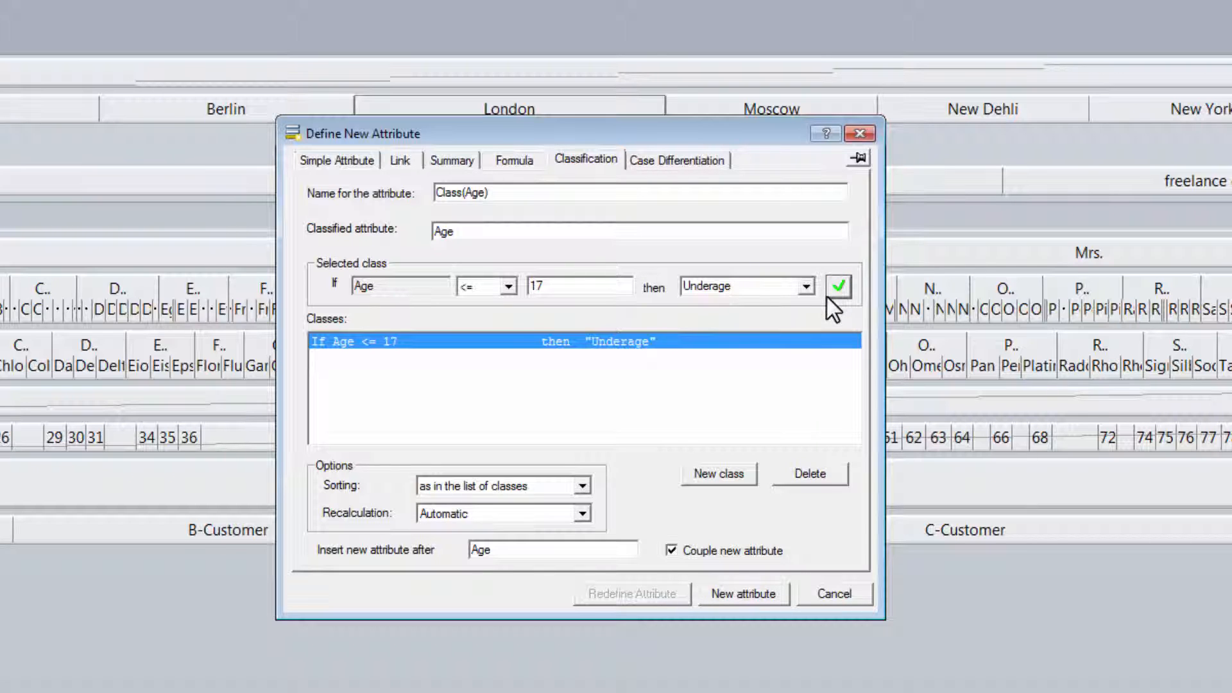
pyautogui.click(699, 475)
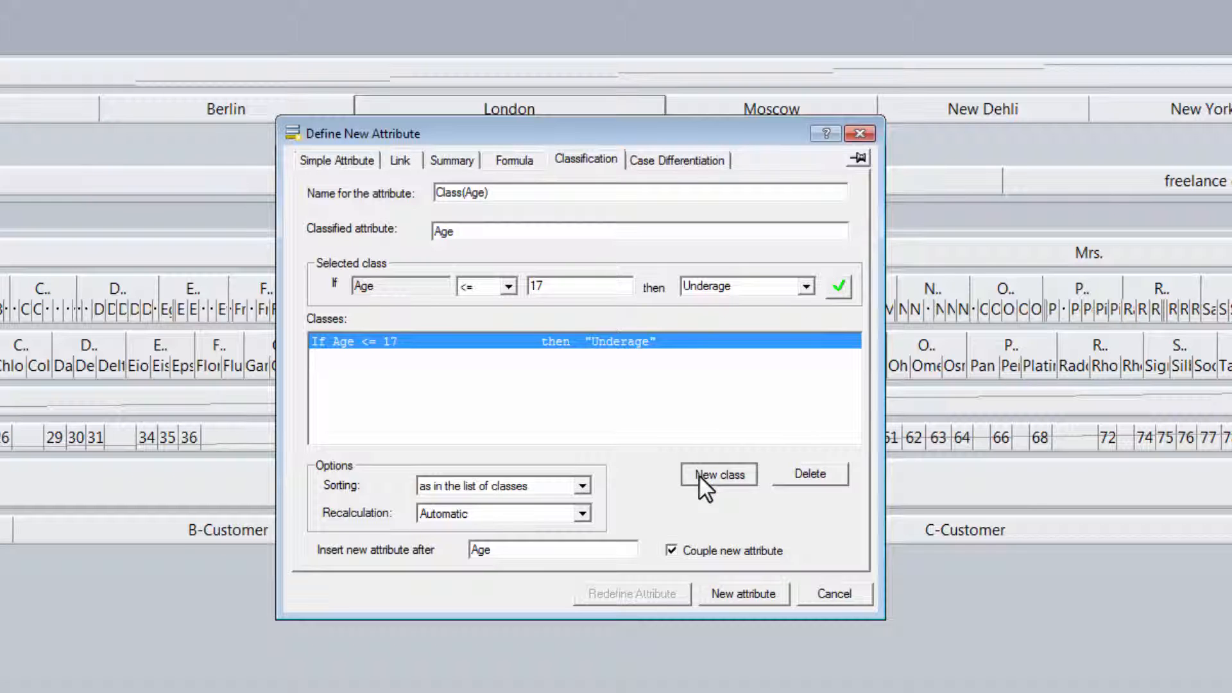
pyautogui.doubleClick(539, 286)
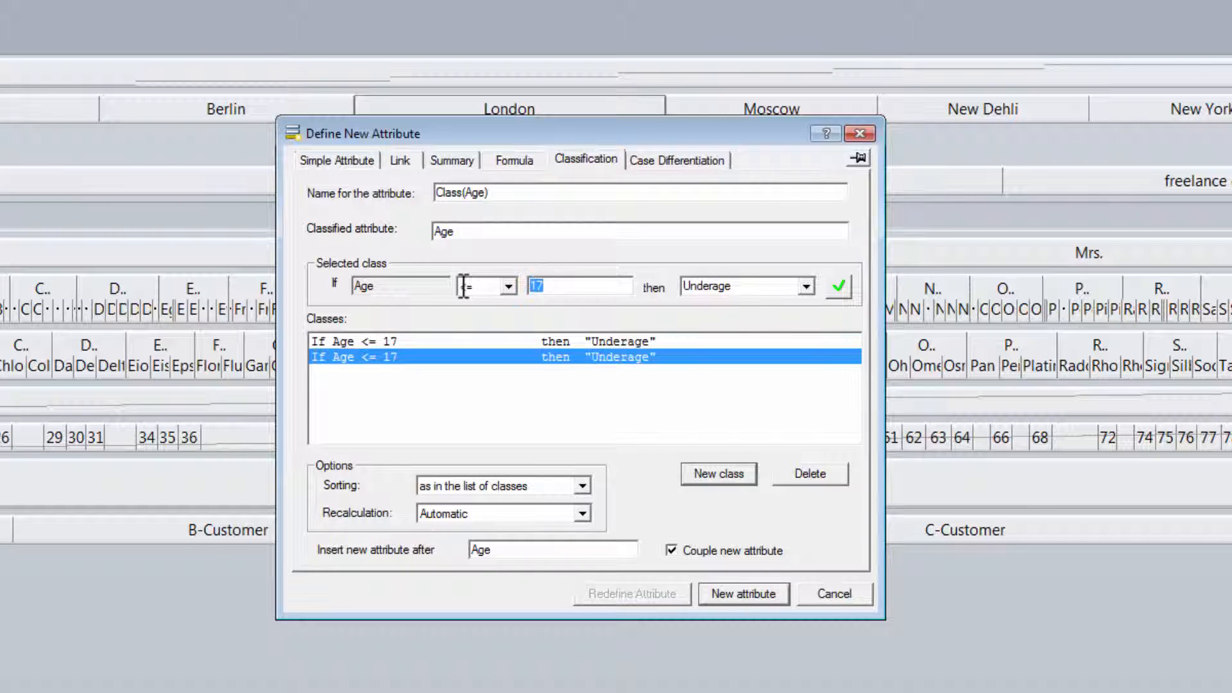
pyautogui.write('65')
pyautogui.doubleClick(734, 287)
pyautogui.write('E')
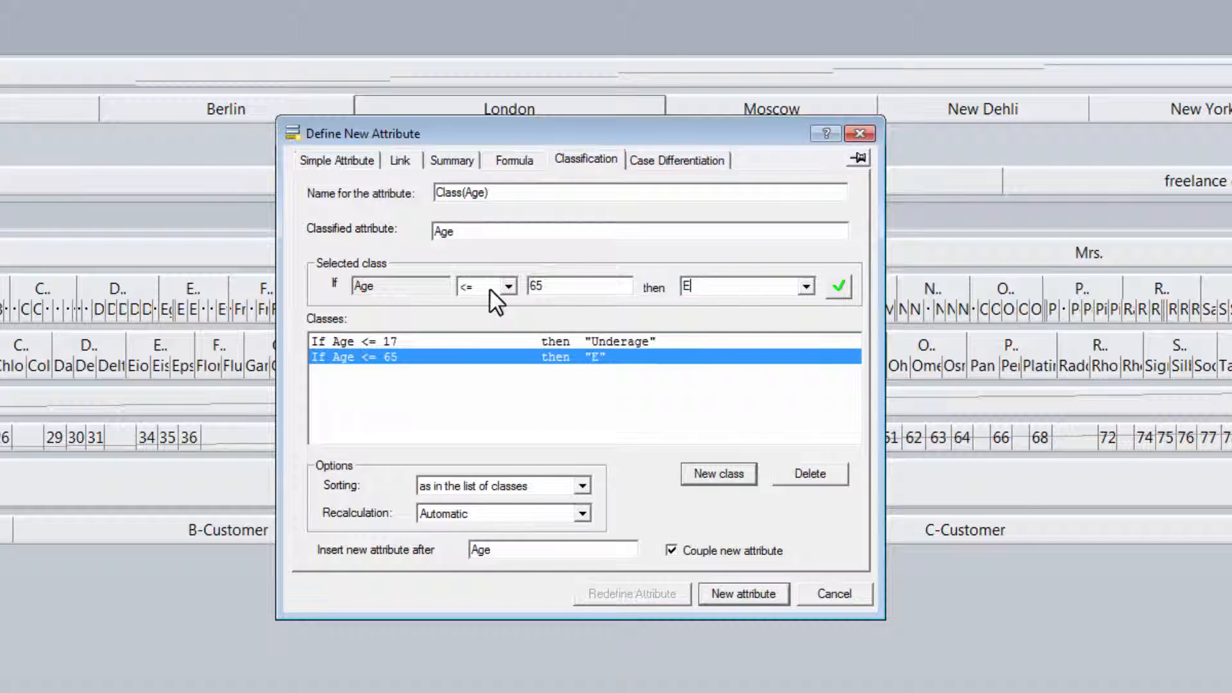
pyautogui.write('mployable')
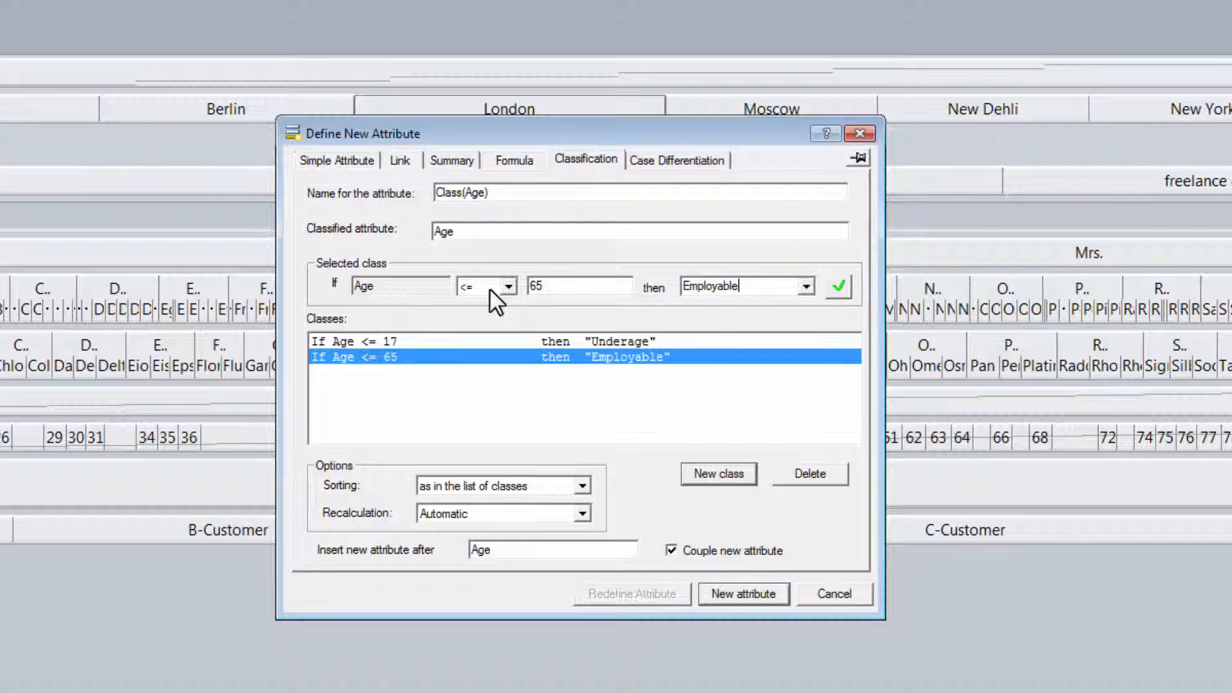
pyautogui.click(842, 287)
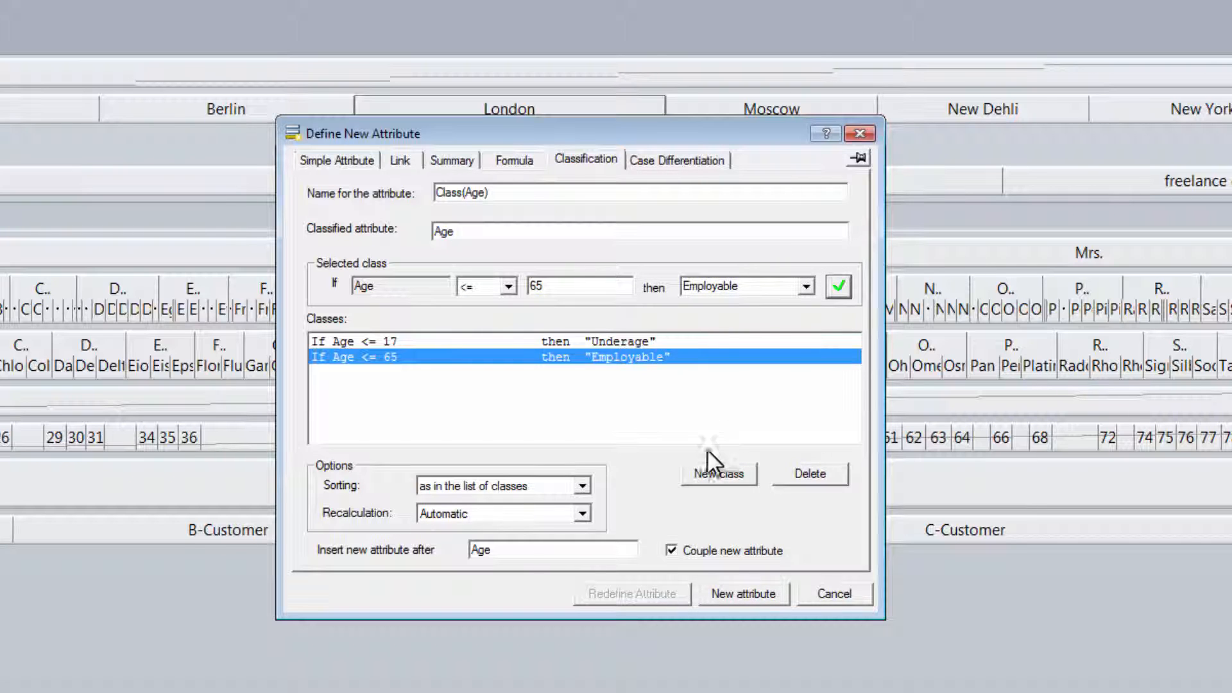
# - Add a Retired class for ages above 65 and create the Class(Age) attribute
pyautogui.click(706, 475)
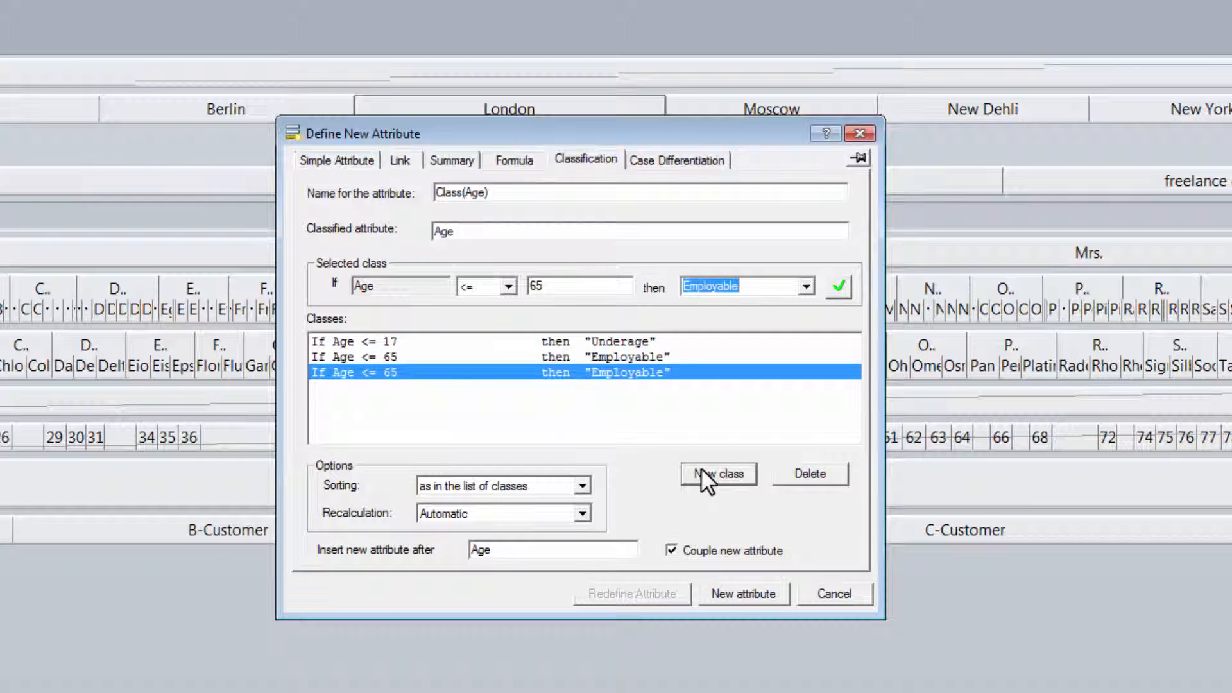
pyautogui.click(508, 286)
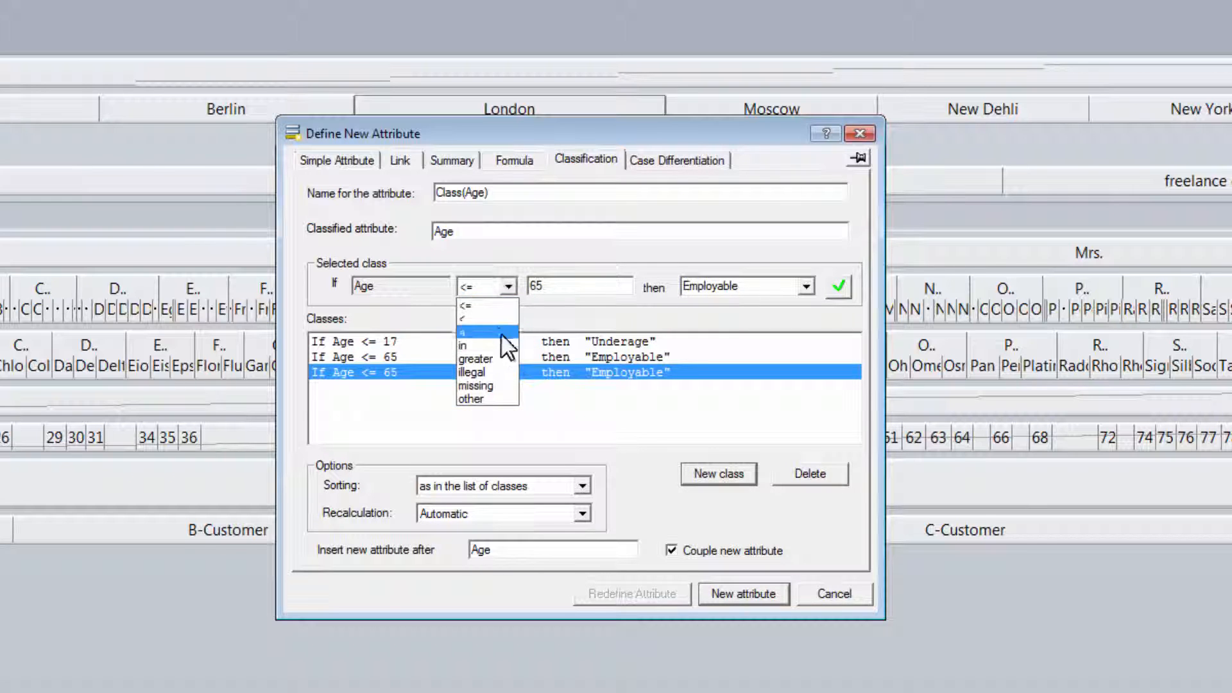
pyautogui.click(497, 355)
pyautogui.click(744, 287)
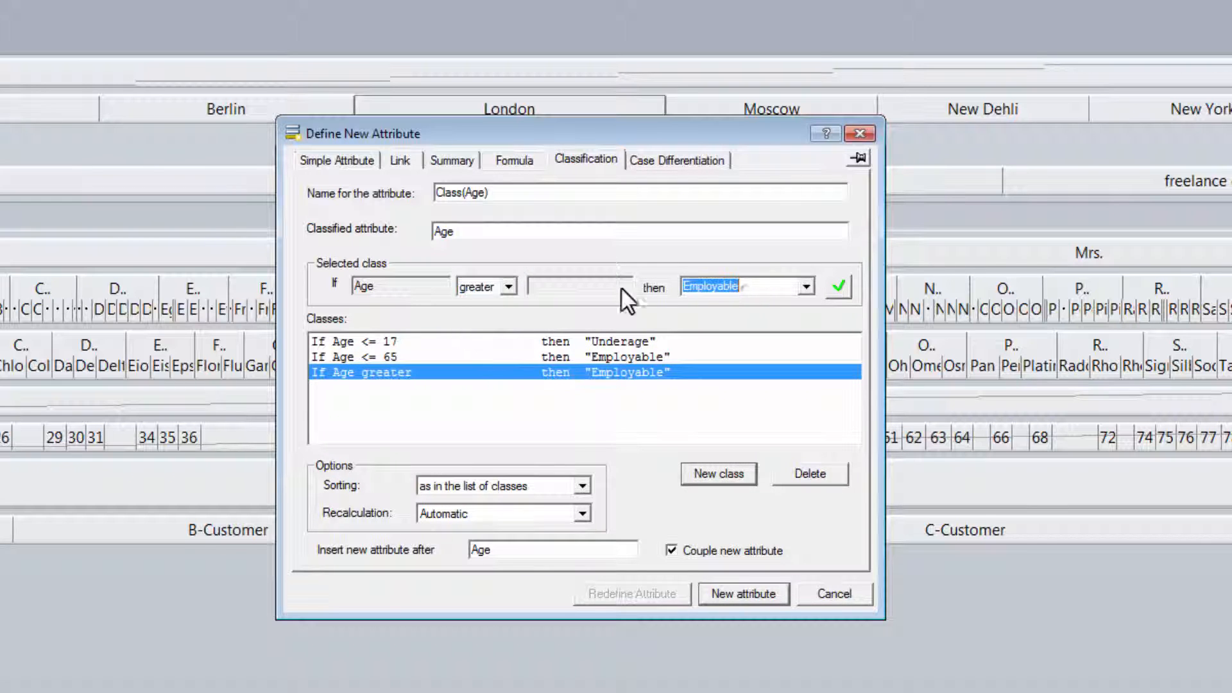
pyautogui.write('Retired')
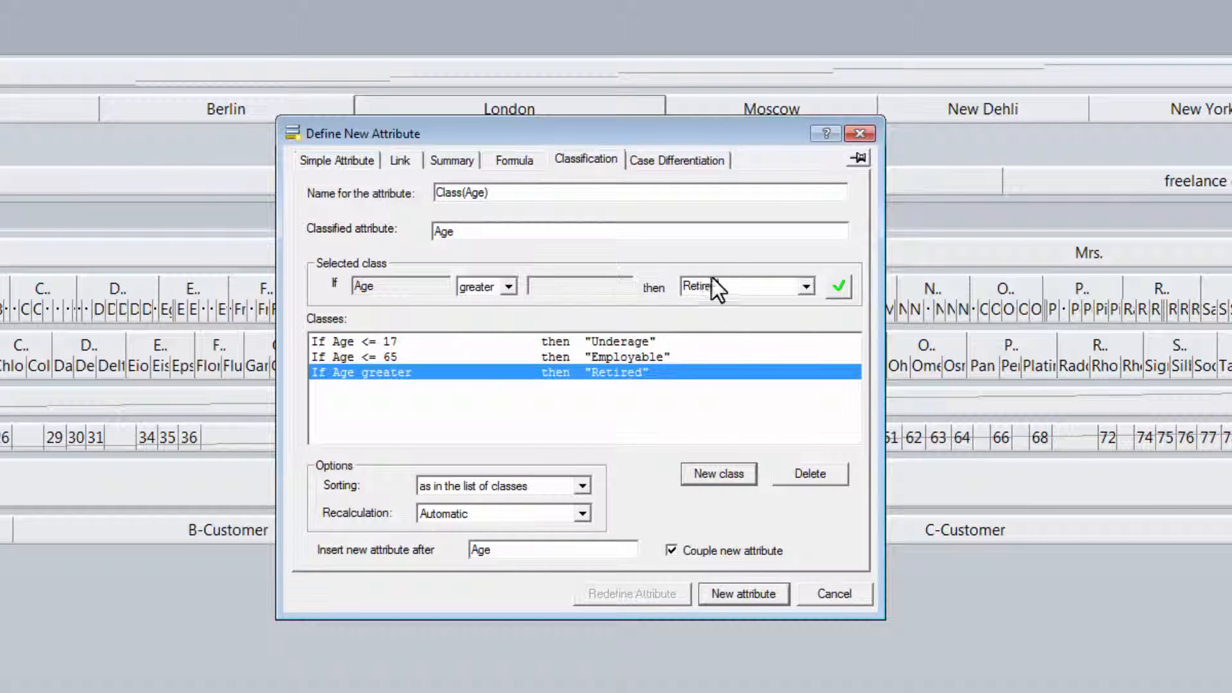
pyautogui.click(835, 289)
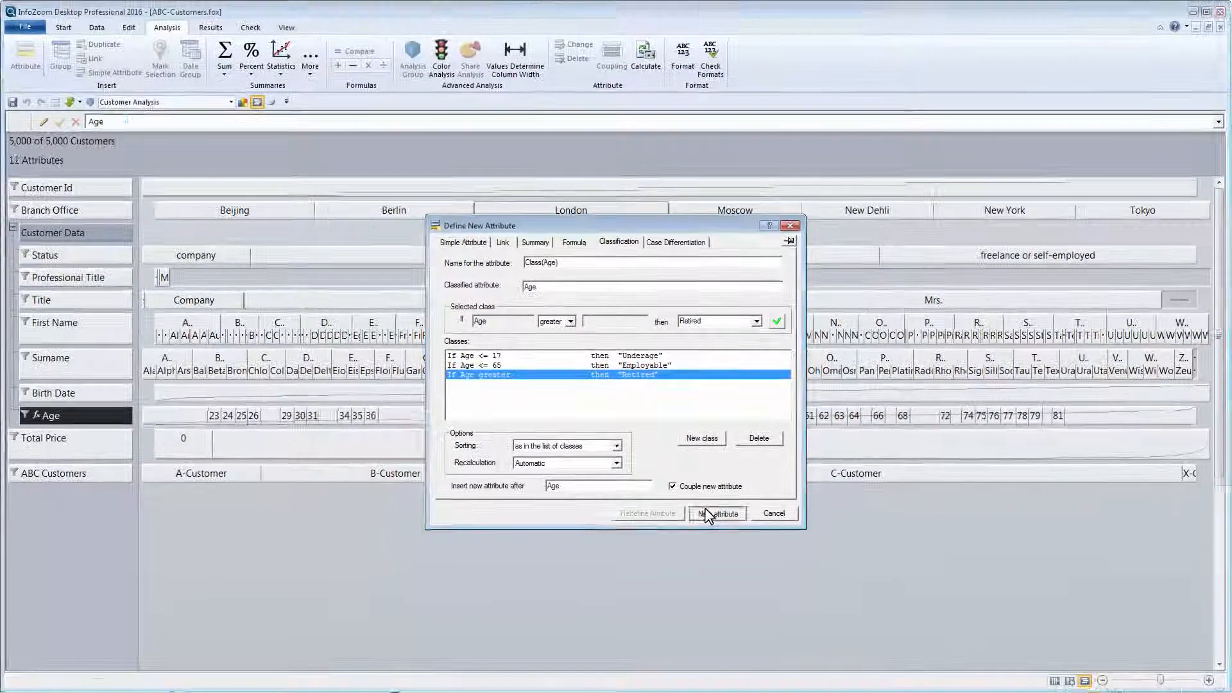
pyautogui.click(742, 588)
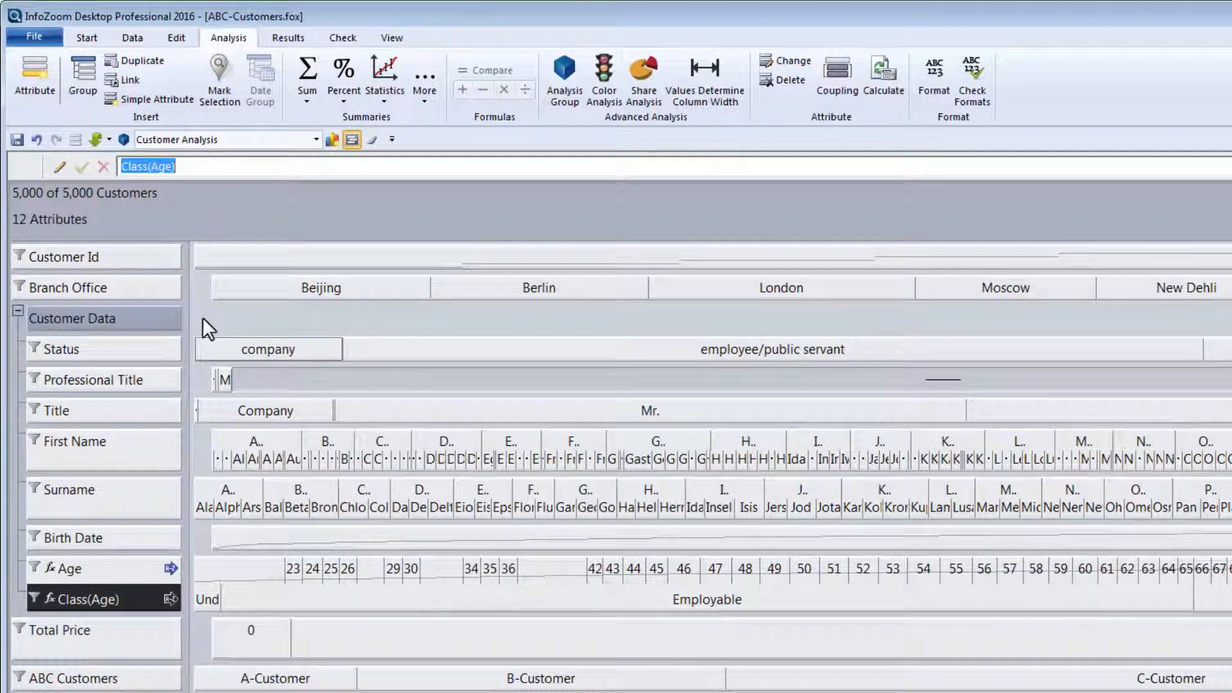
# - Select Customer Id and Class(Age) and bring up the summary function list
pyautogui.click(122, 260)
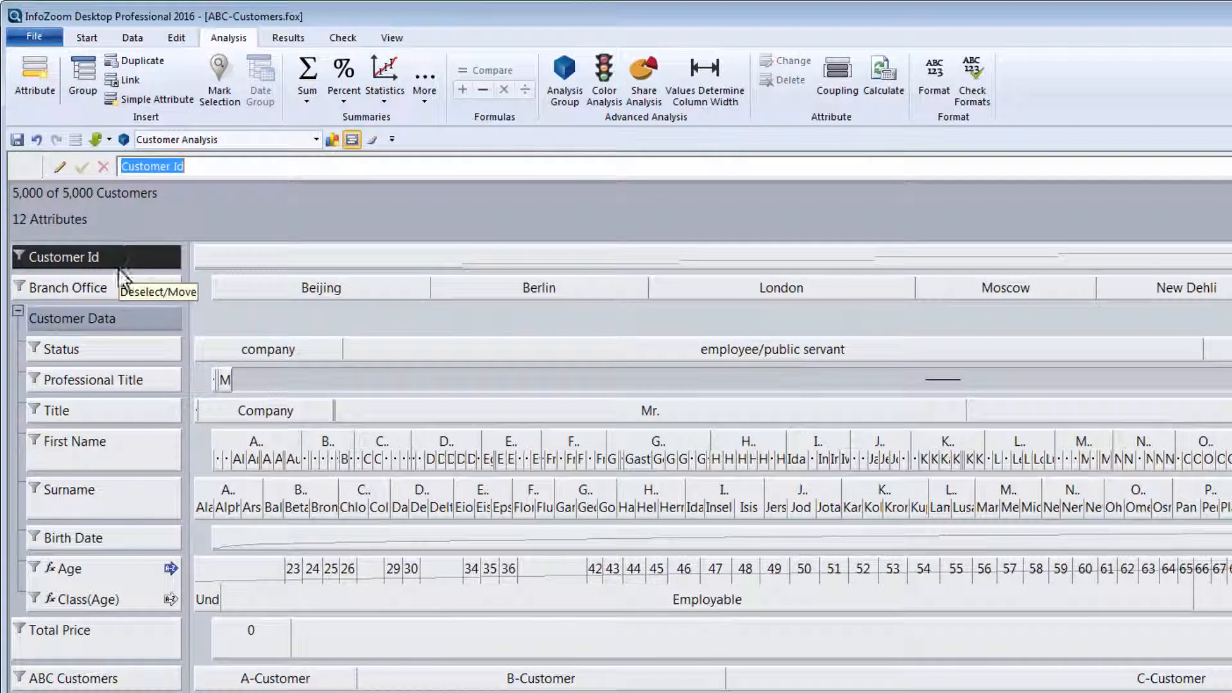
pyautogui.click(113, 598)
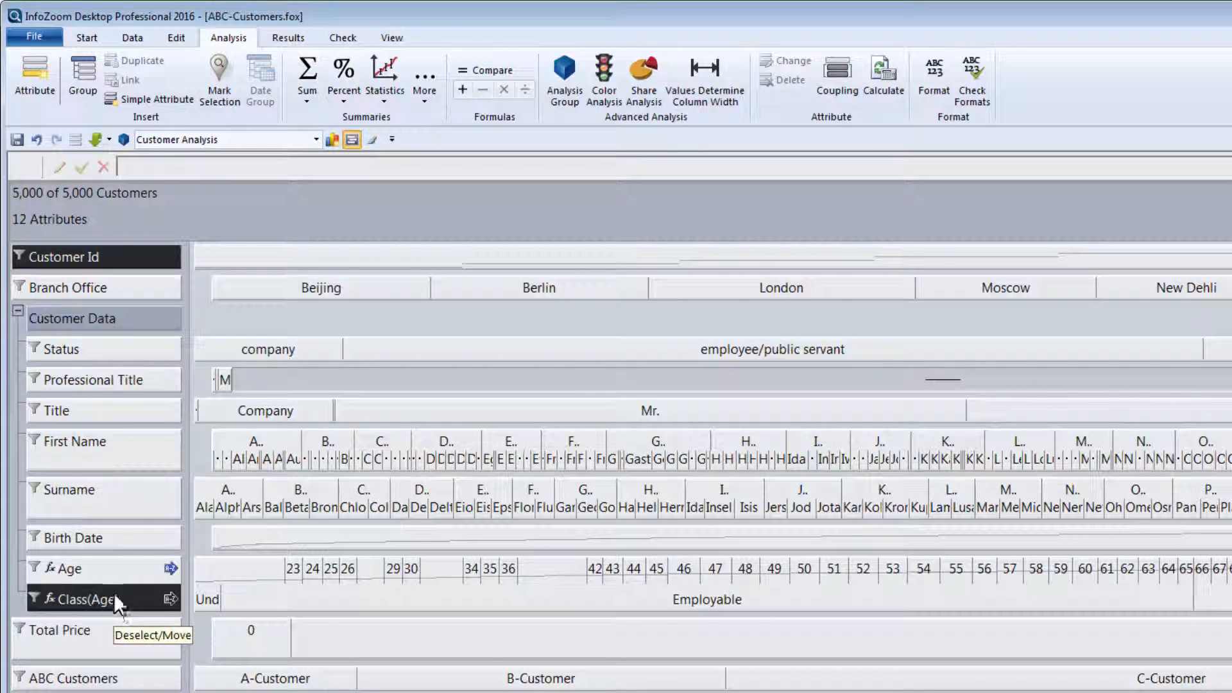
pyautogui.click(307, 103)
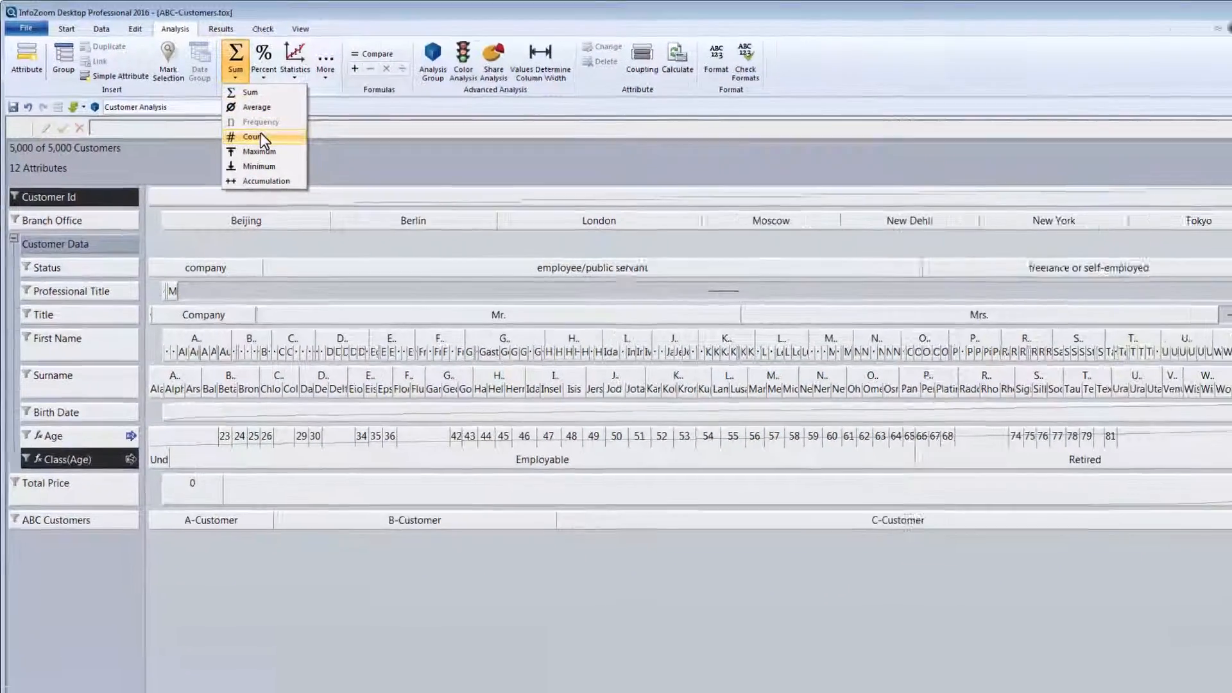
# - Count customers per age class, then zoom the data in to the New York branch
pyautogui.click(299, 161)
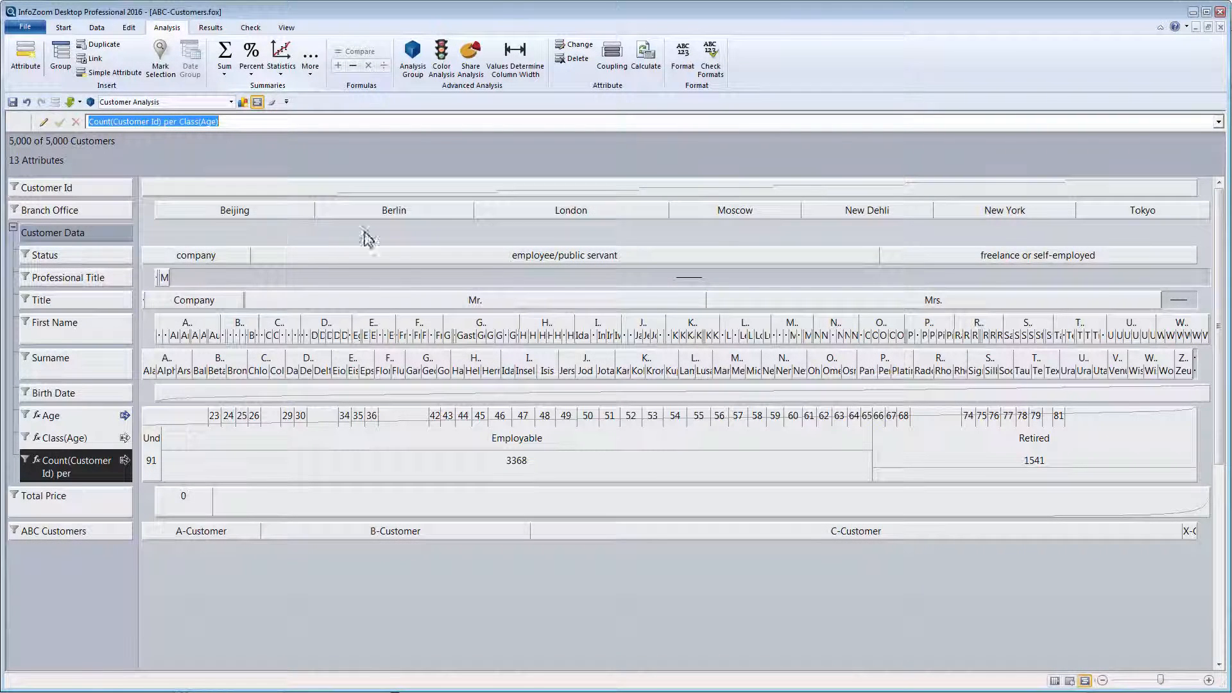
pyautogui.click(975, 214)
pyautogui.click(976, 214)
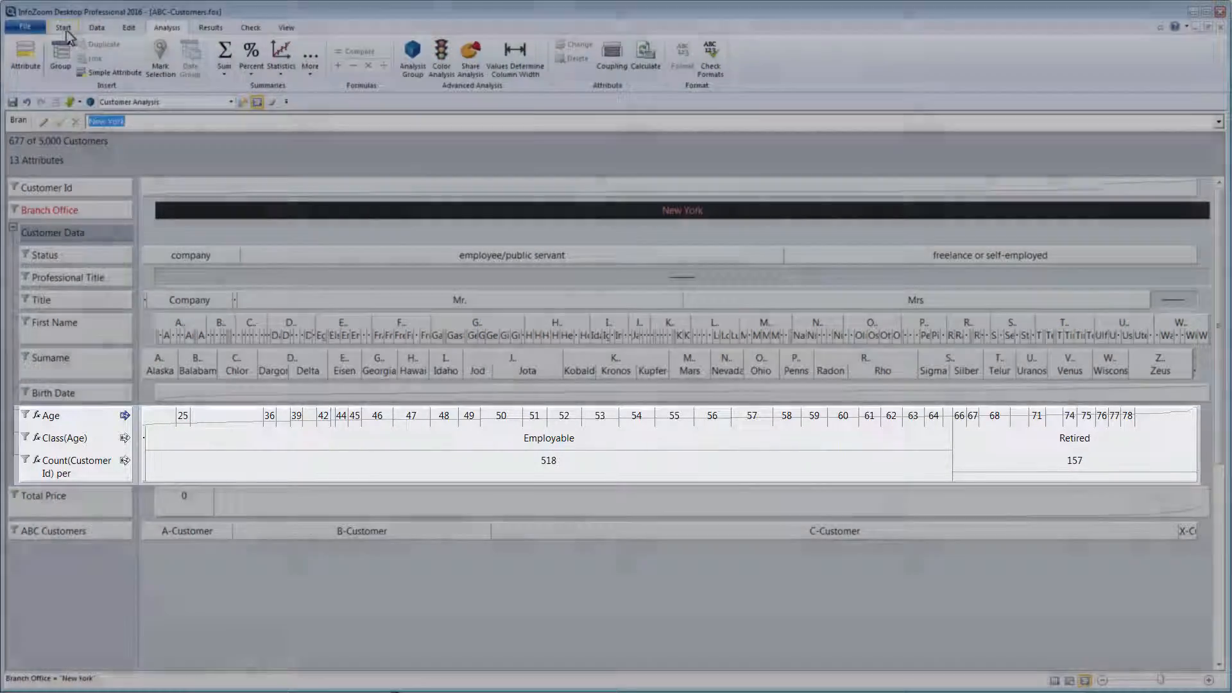
pyautogui.click(64, 29)
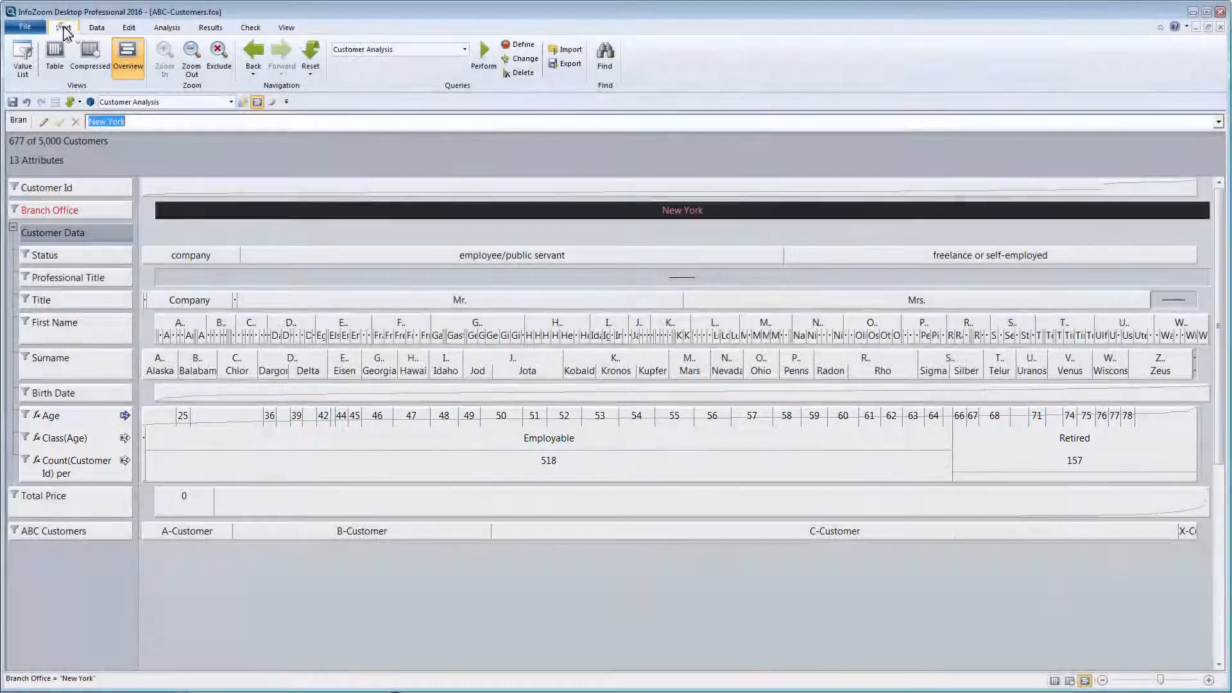
# - Reset the view to clear the New York zoom and show all 5,000 customers
pyautogui.click(312, 52)
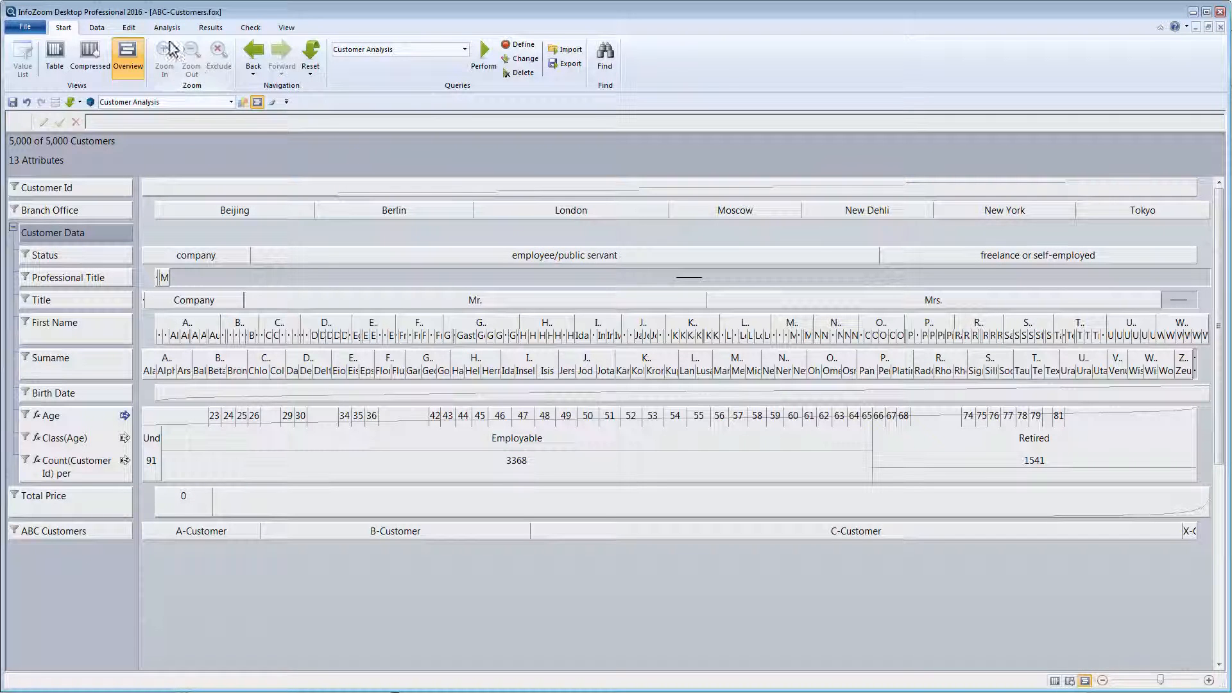
pyautogui.click(165, 30)
# - Start a new case-differentiation attribute with a single empty case
pyautogui.click(25, 55)
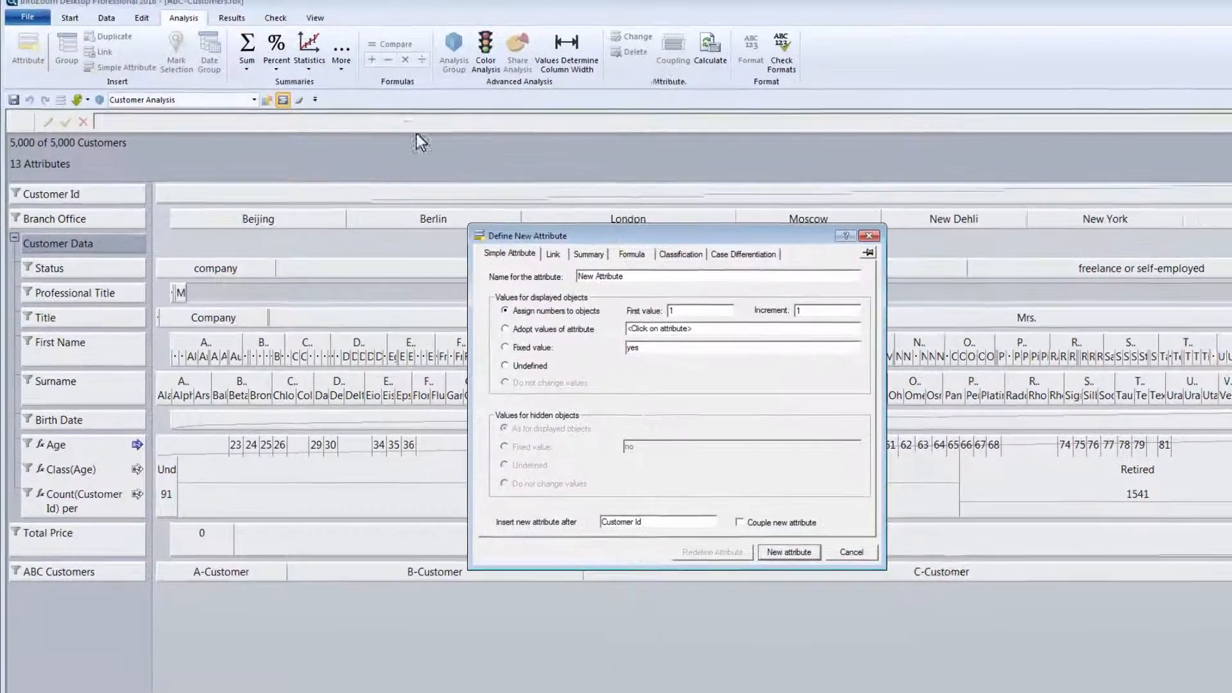
pyautogui.click(778, 263)
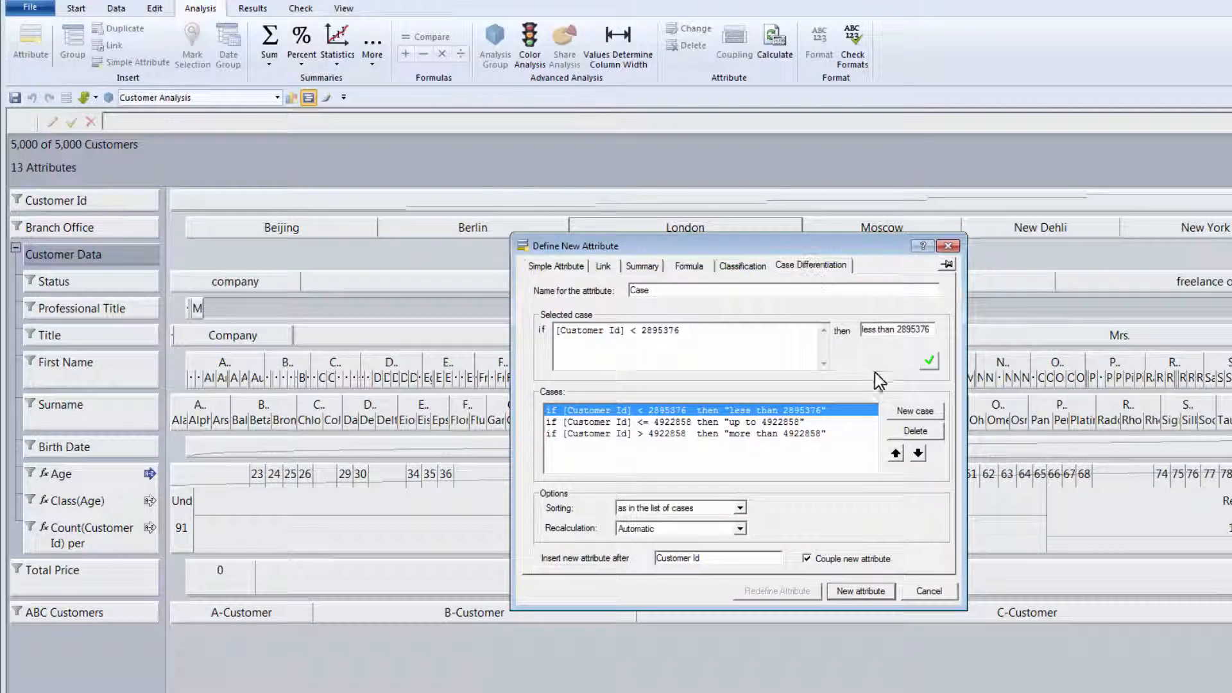
pyautogui.click(906, 434)
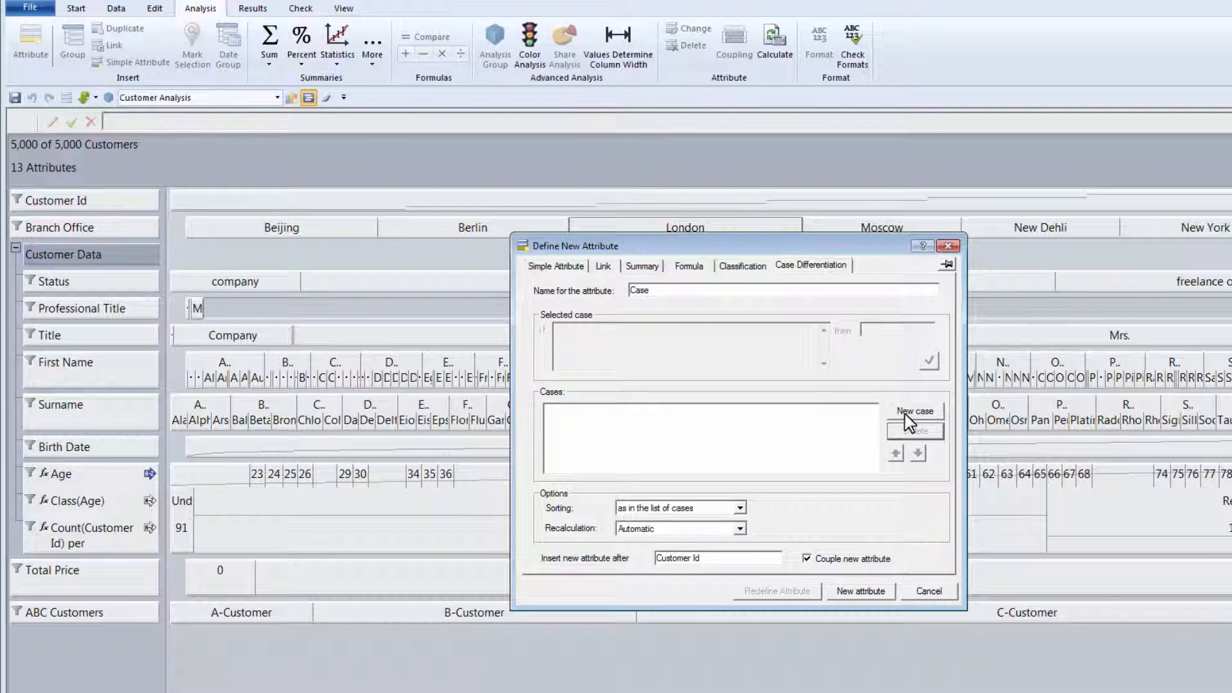
pyautogui.click(908, 414)
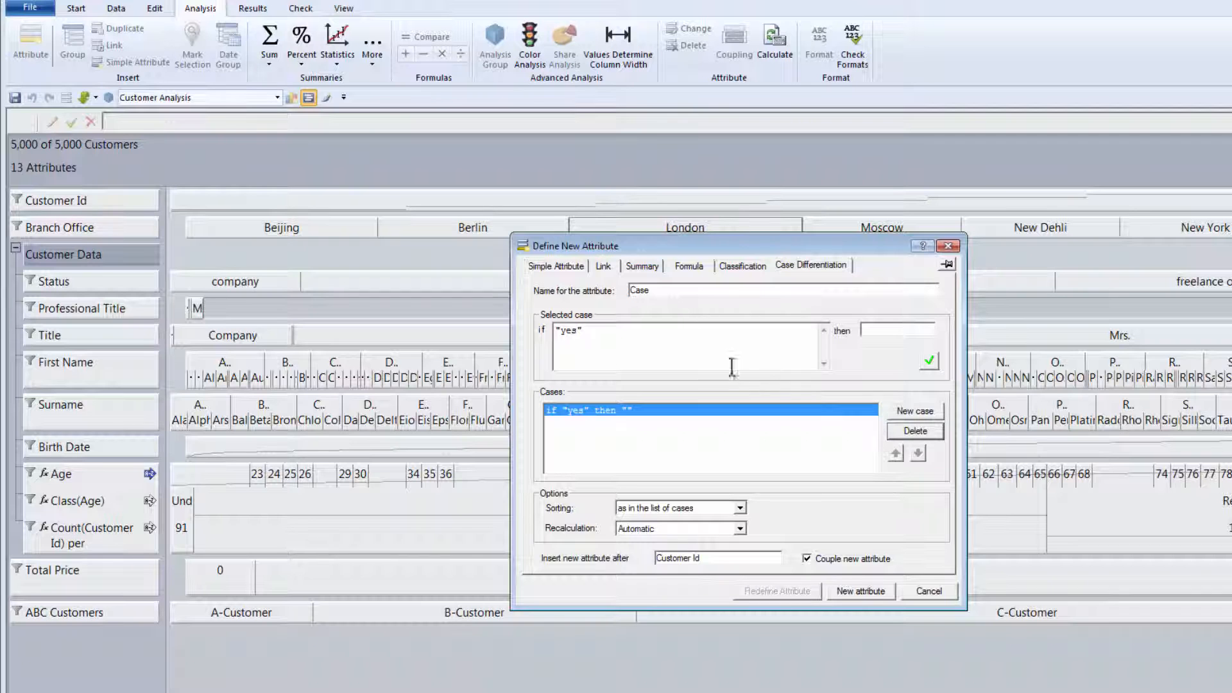
pyautogui.moveTo(654, 341); pyautogui.dragTo(545, 331)
pyautogui.press('Delete')
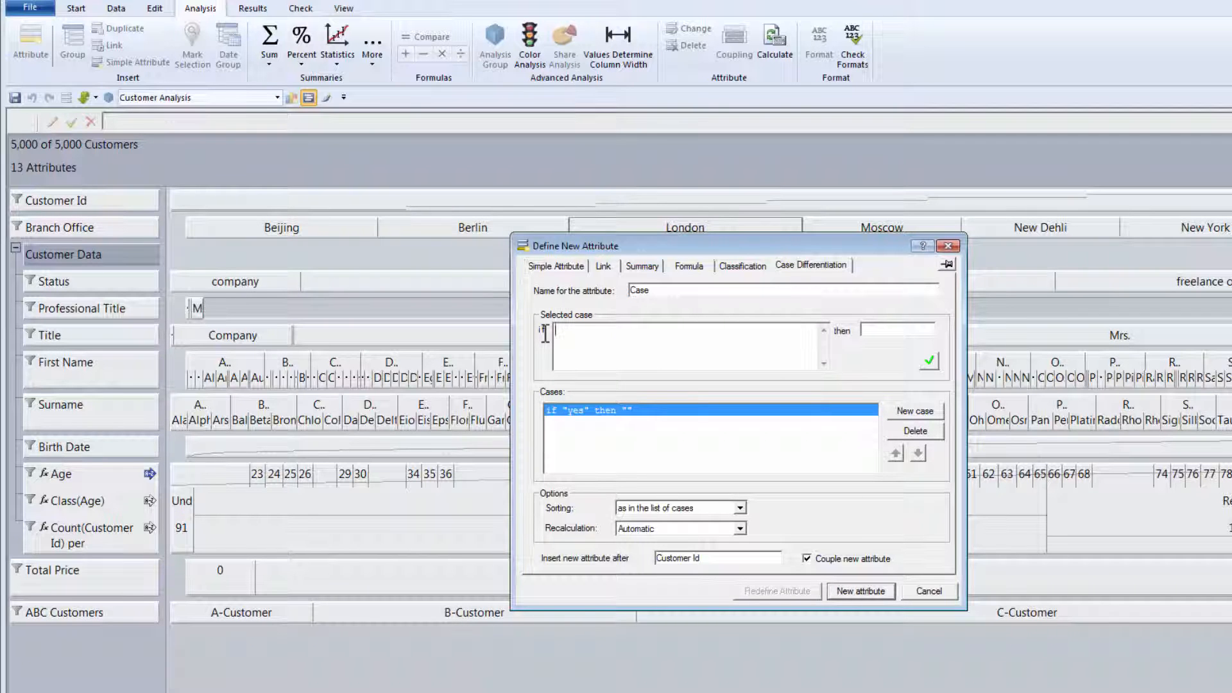
# - Set the first case: [Age]<35 AND [Total Price] > 100000 gives "A-Customer"
pyautogui.click(90, 474)
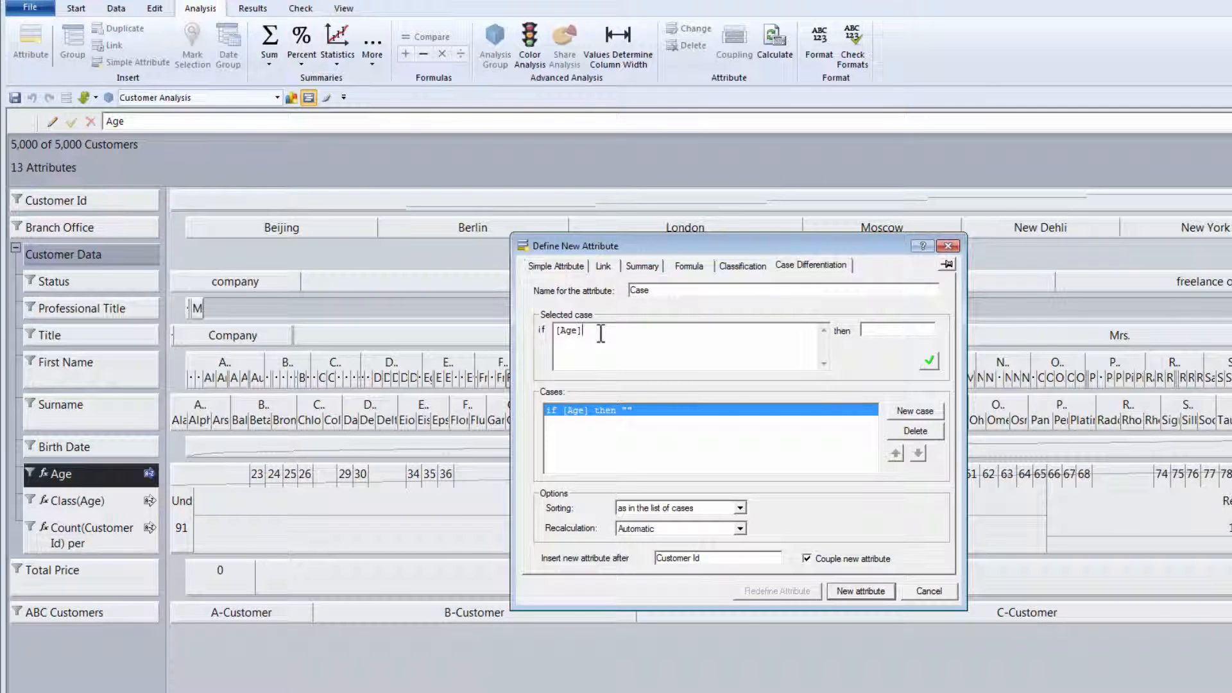
pyautogui.write('<35 AND')
pyautogui.click(44, 569)
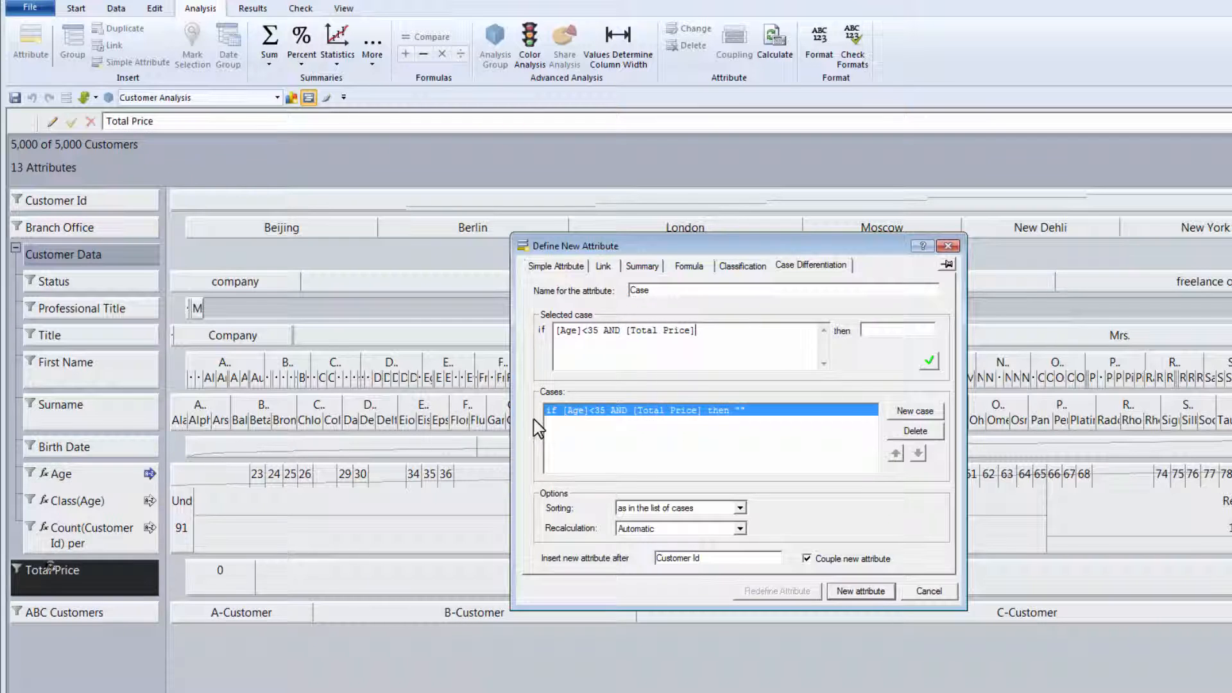
pyautogui.write('> 100000')
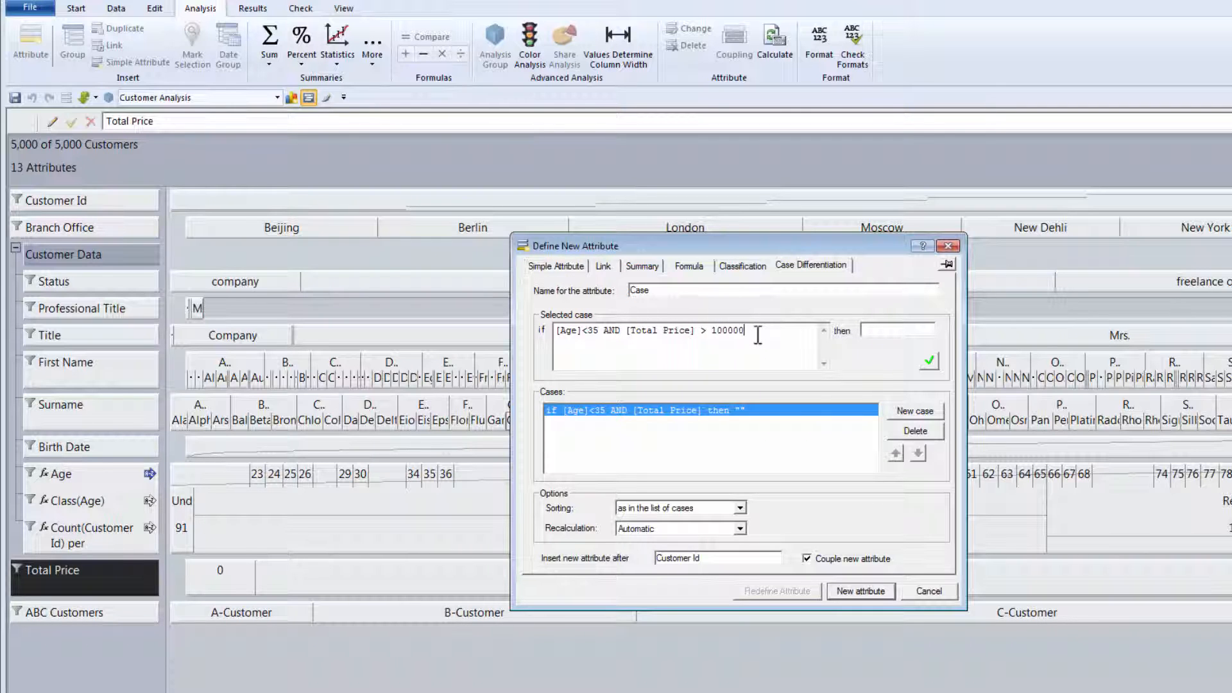
pyautogui.click(898, 330)
pyautogui.write('A-Cl')
pyautogui.write('stomer')
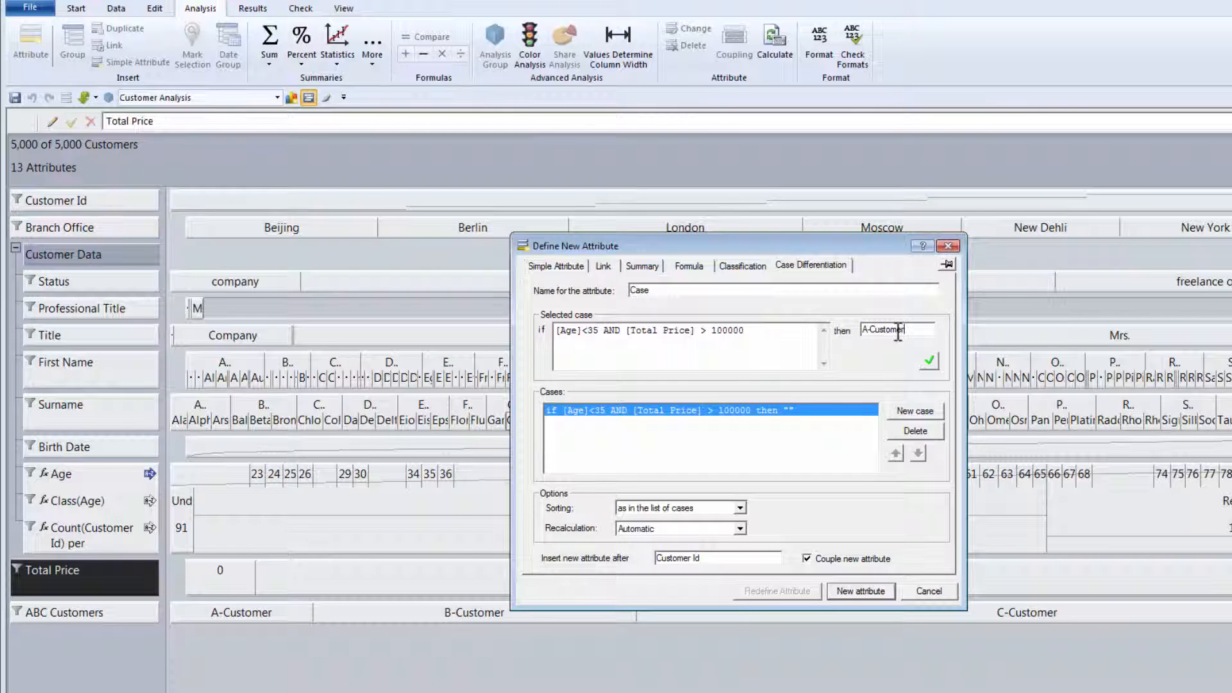
pyautogui.click(928, 360)
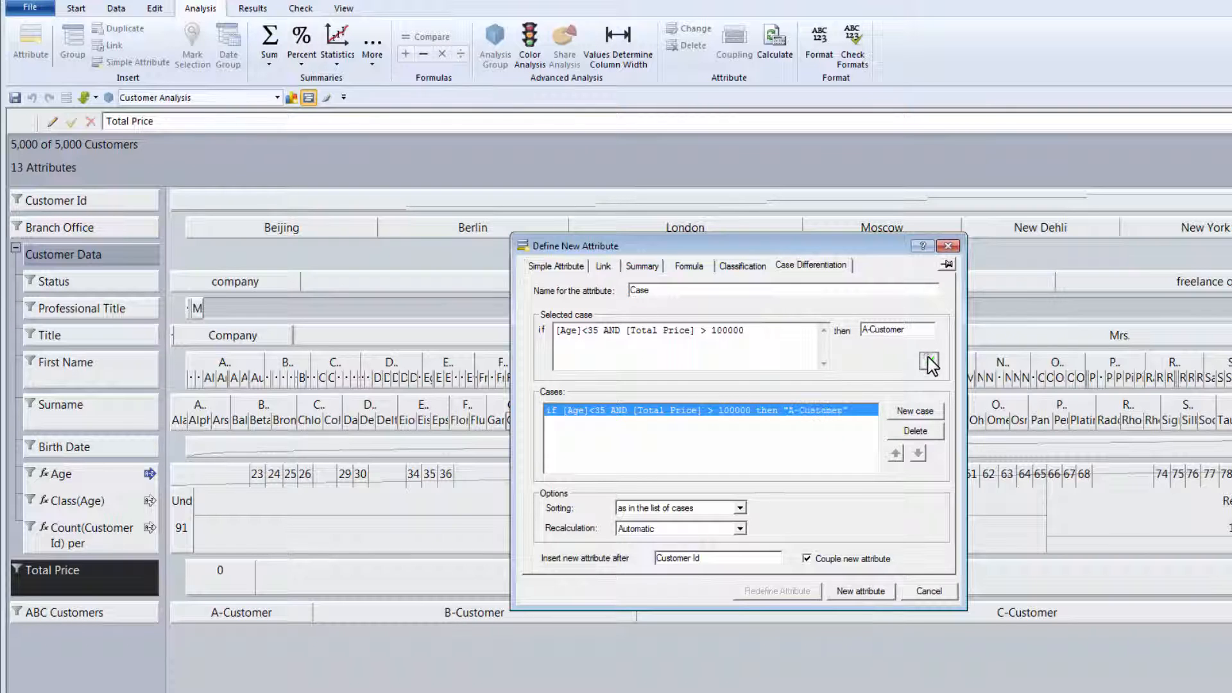
# - Add a B-Customer case for Age under 55 and Total Price over 10000
pyautogui.click(927, 412)
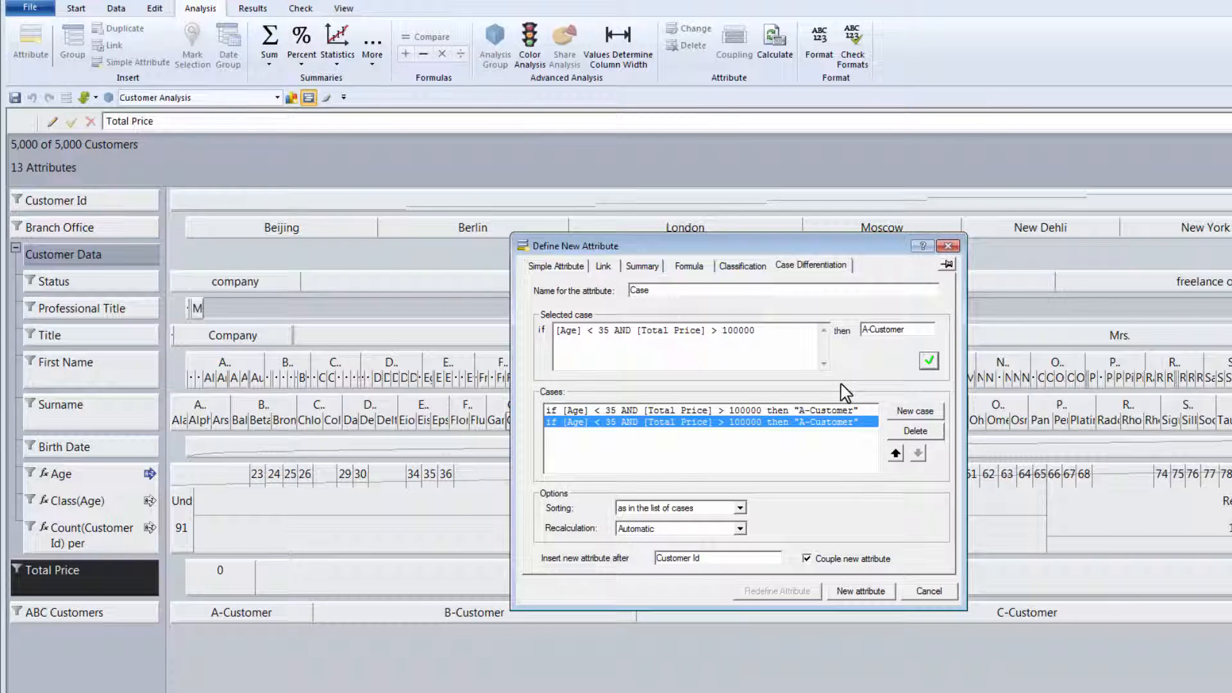
pyautogui.click(606, 333)
pyautogui.doubleClick(603, 331)
pyautogui.write('55')
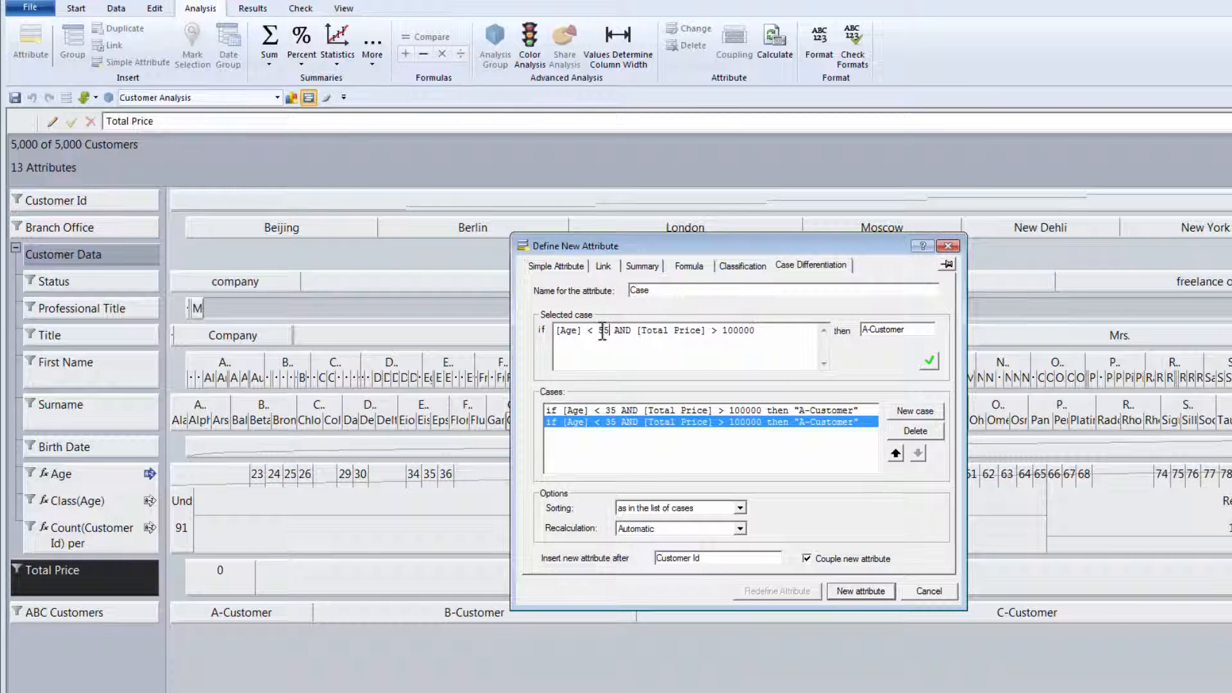
pyautogui.click(756, 332)
pyautogui.press('BackSpace')
pyautogui.moveTo(869, 330); pyautogui.dragTo(861, 331)
pyautogui.write('B')
pyautogui.click(928, 362)
# - Add a catch-all "yes" case resulting in C-Customer
pyautogui.click(912, 414)
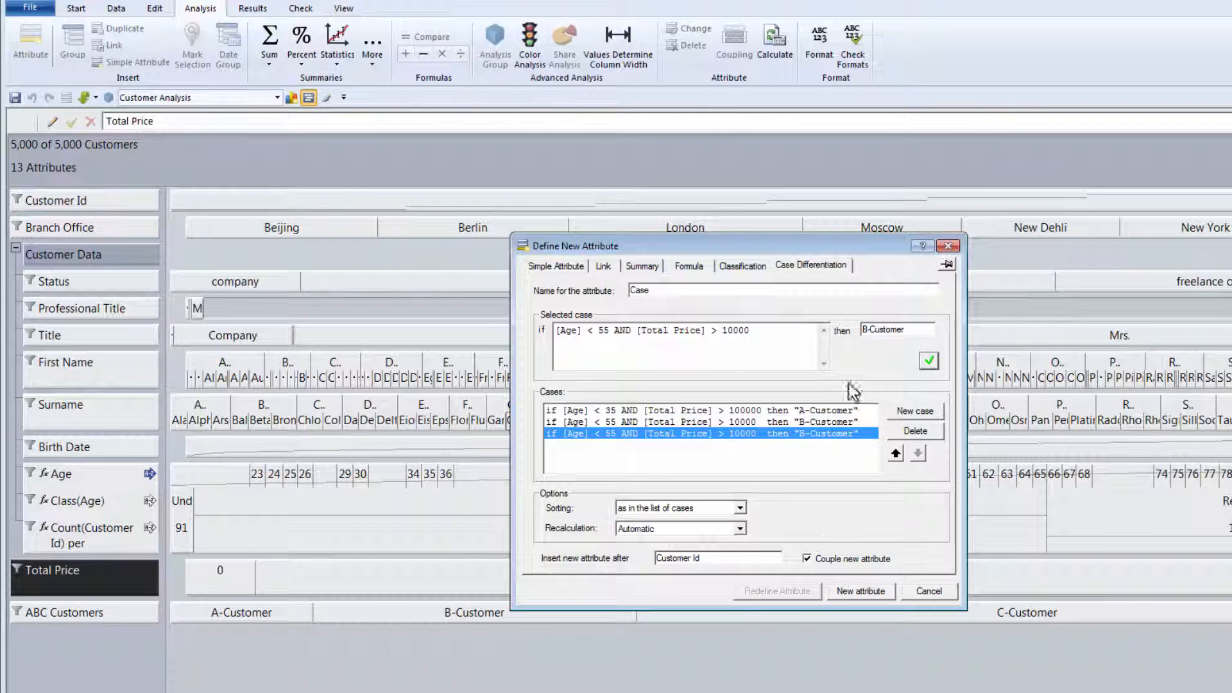
pyautogui.moveTo(754, 330); pyautogui.dragTo(517, 323)
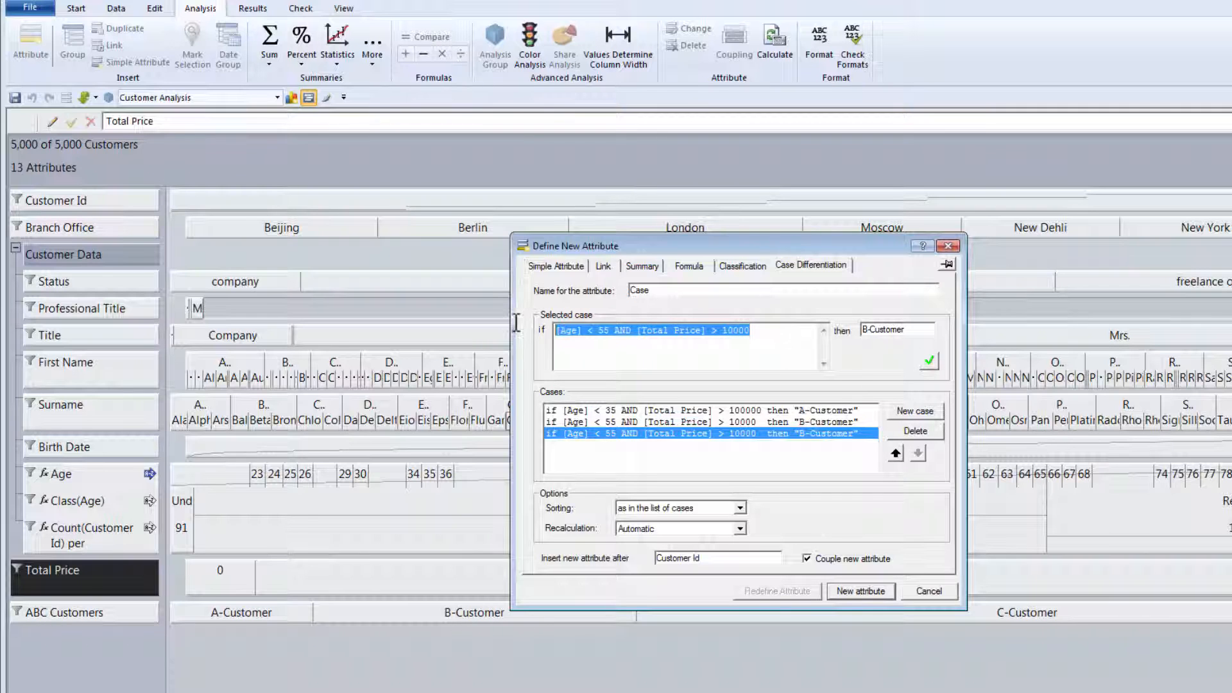
pyautogui.write('"yes')
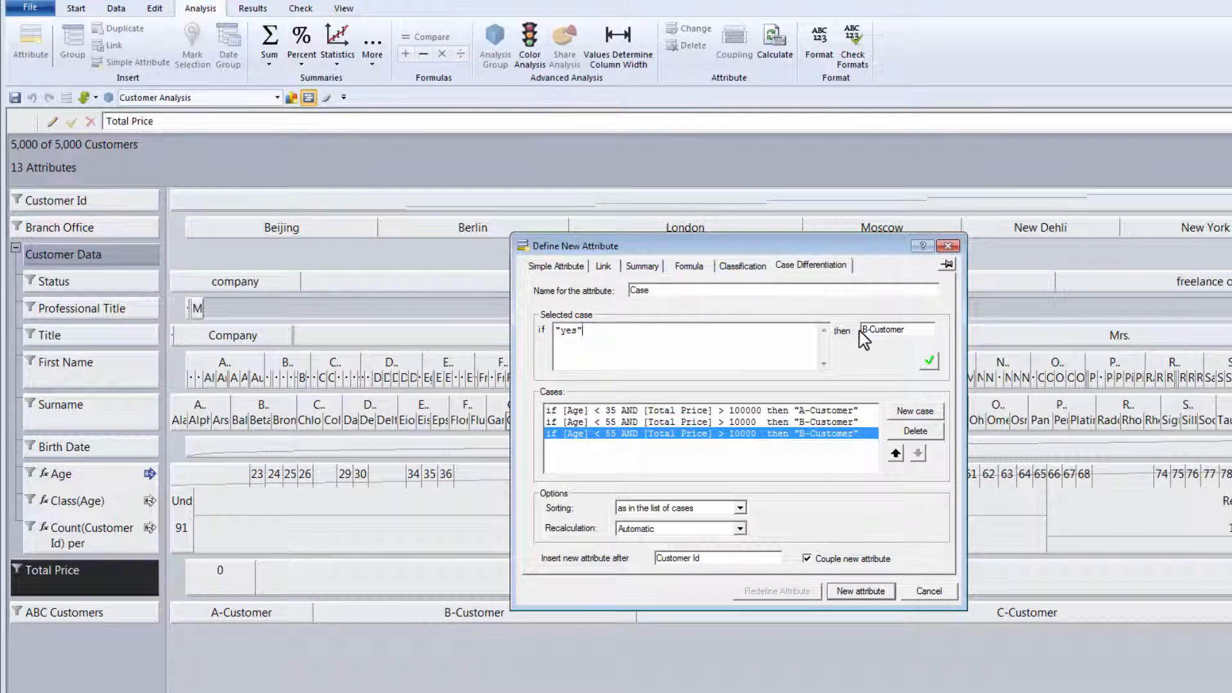
pyautogui.moveTo(868, 330); pyautogui.dragTo(849, 331)
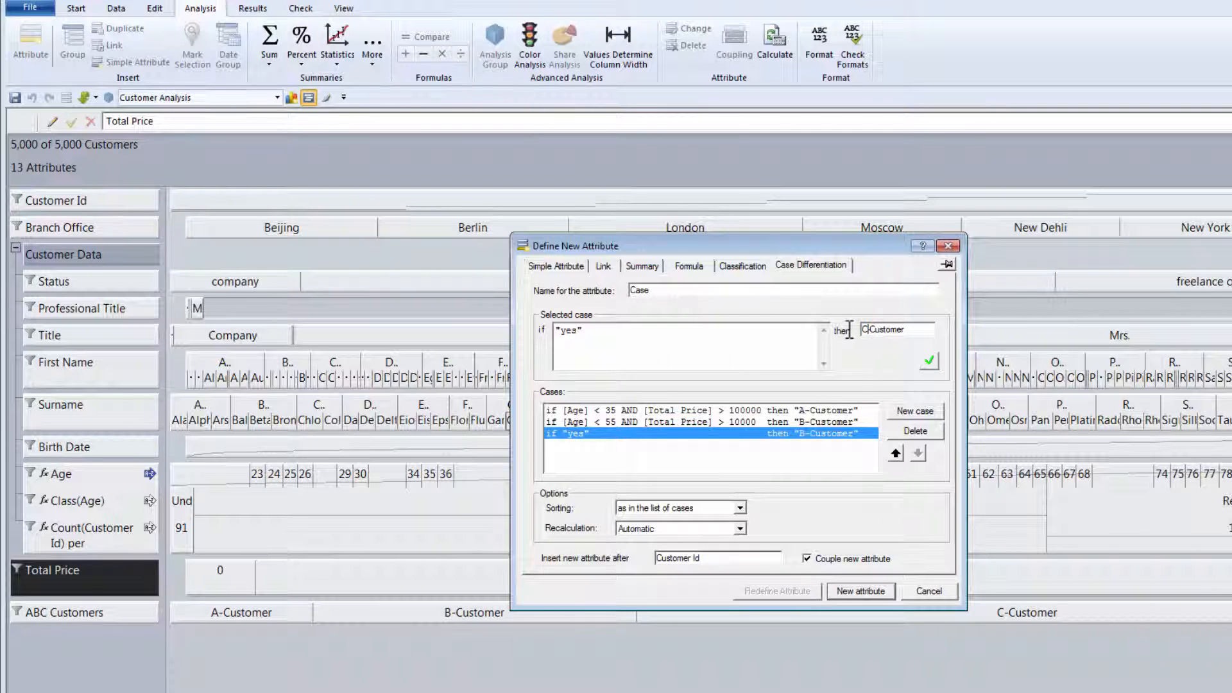
pyautogui.click(928, 360)
# - Place the new Case attribute after ABC Customers and confirm the definition
pyautogui.click(703, 558)
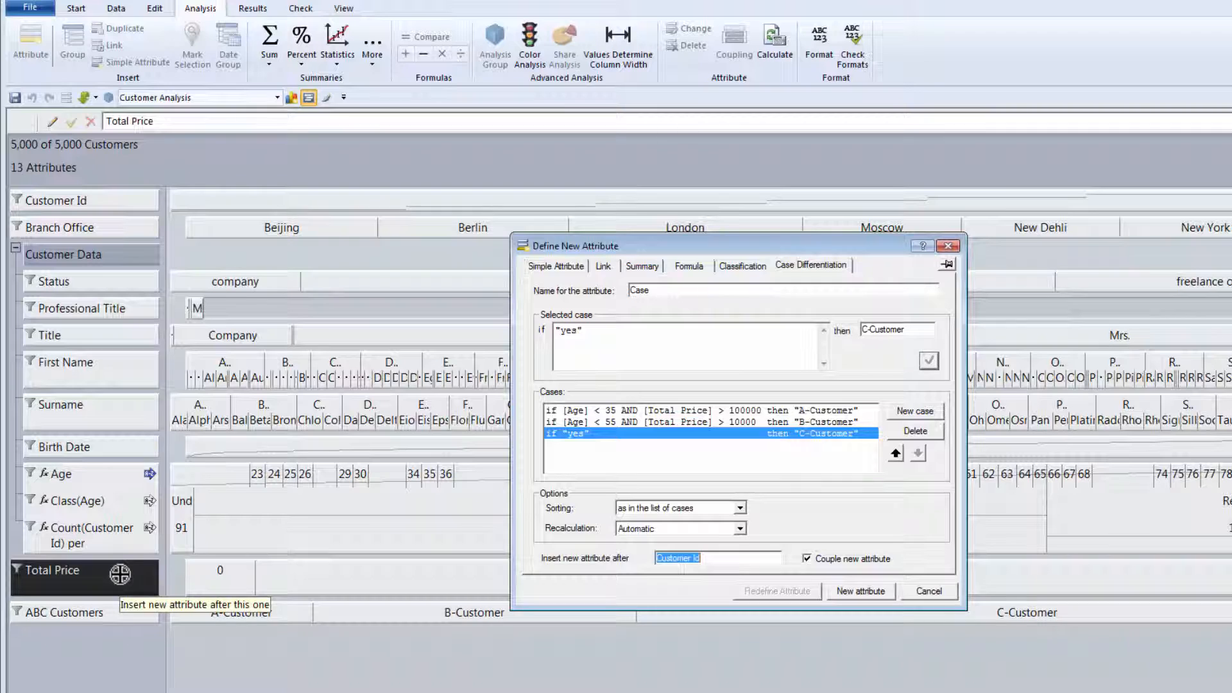
pyautogui.click(64, 612)
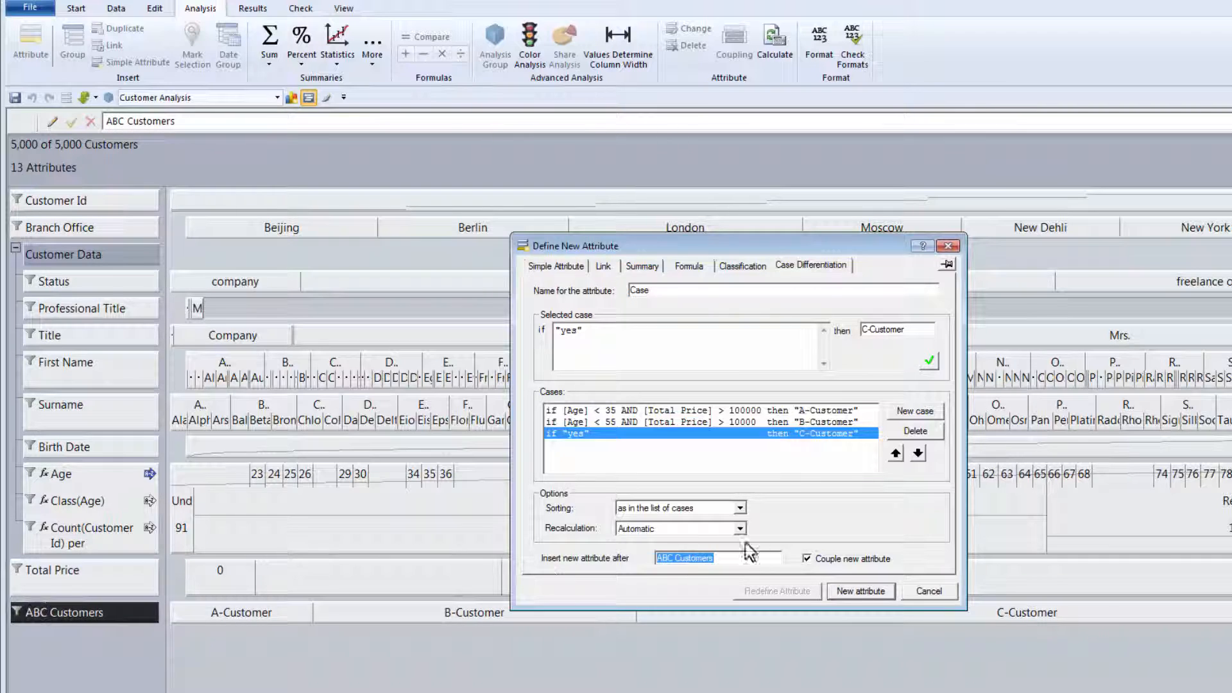
pyautogui.click(832, 563)
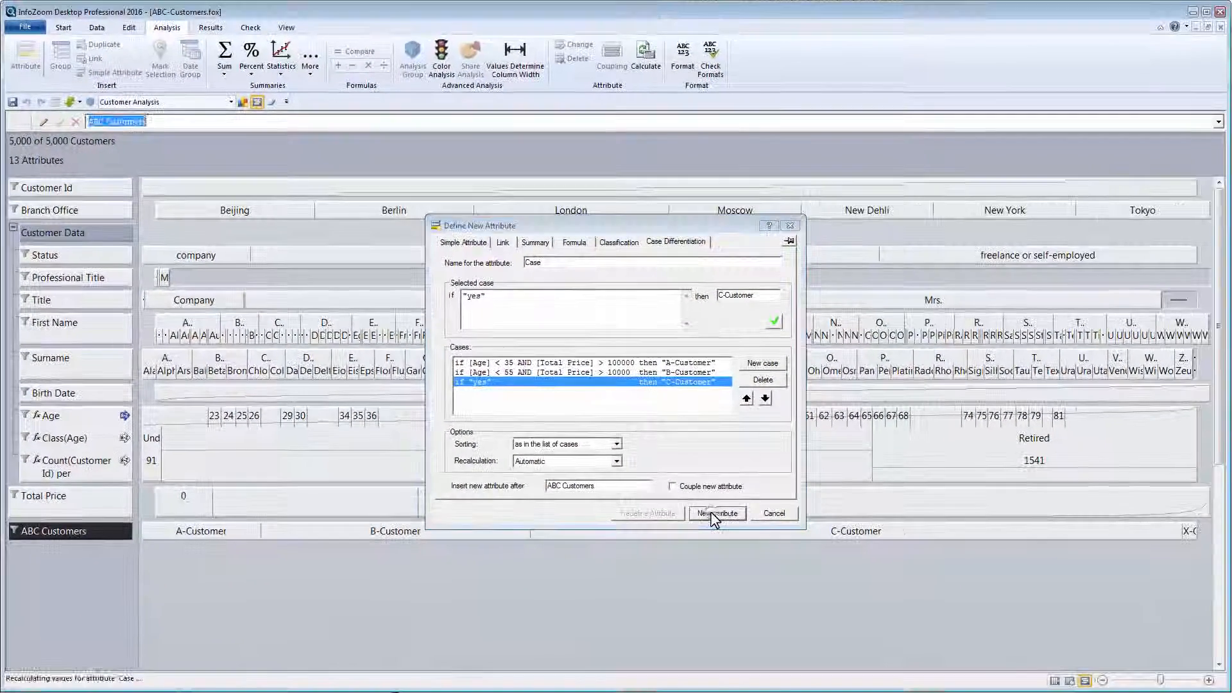
# - Create the Case attribute and begin defining another new attribute
pyautogui.click(861, 591)
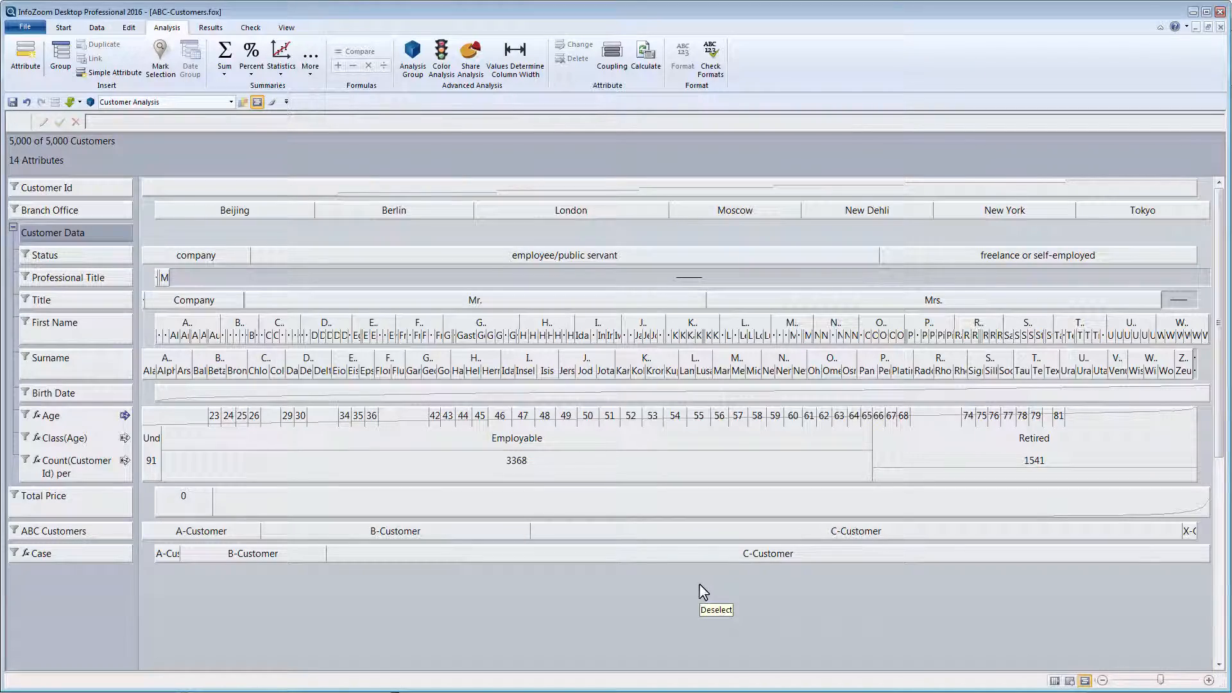
pyautogui.click(25, 61)
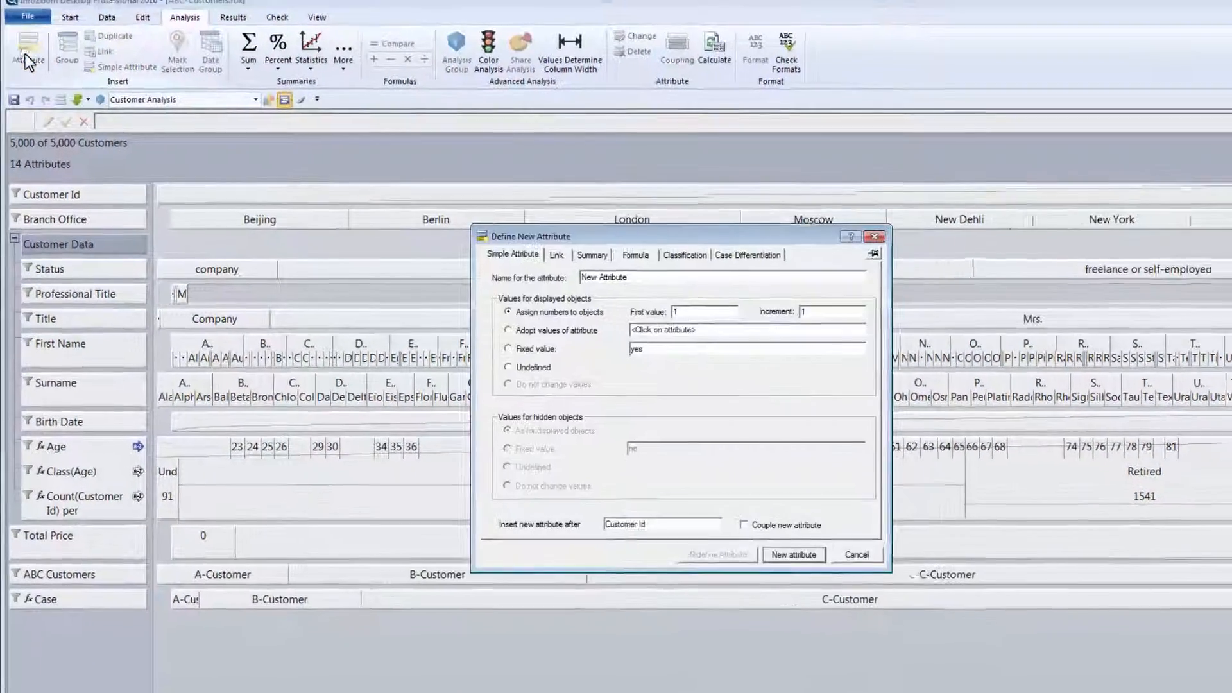
# - Create a formula attribute [Case]=[ABC Customers]
pyautogui.click(635, 255)
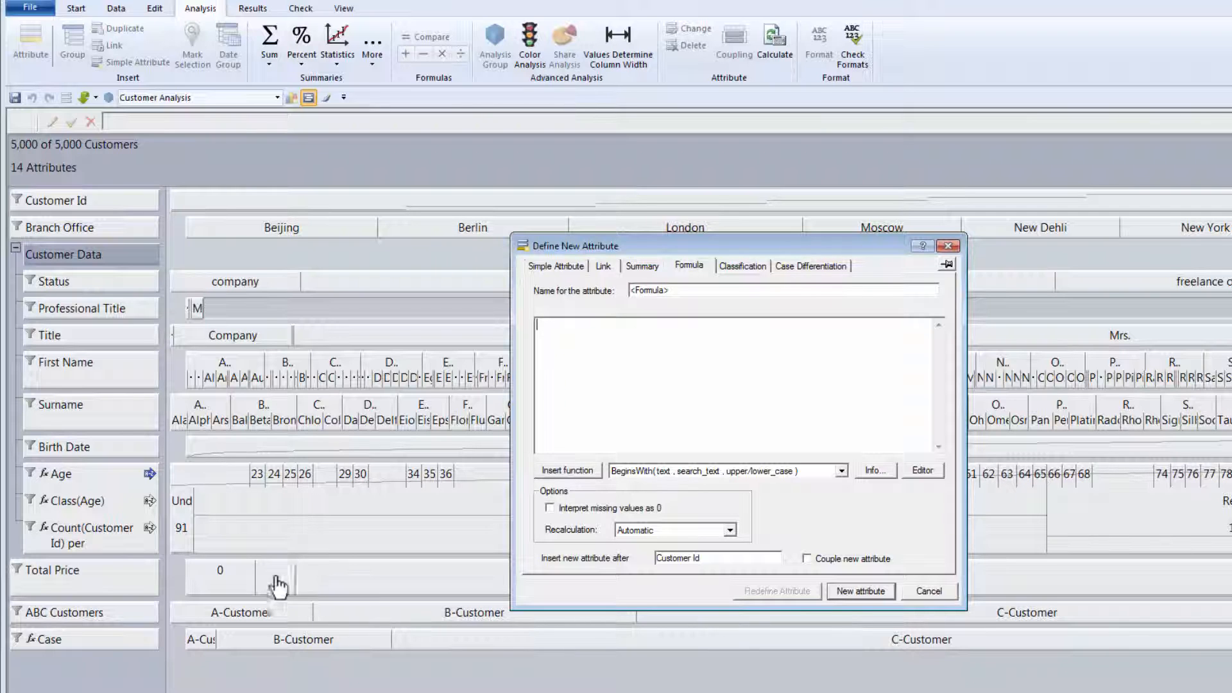
pyautogui.click(53, 642)
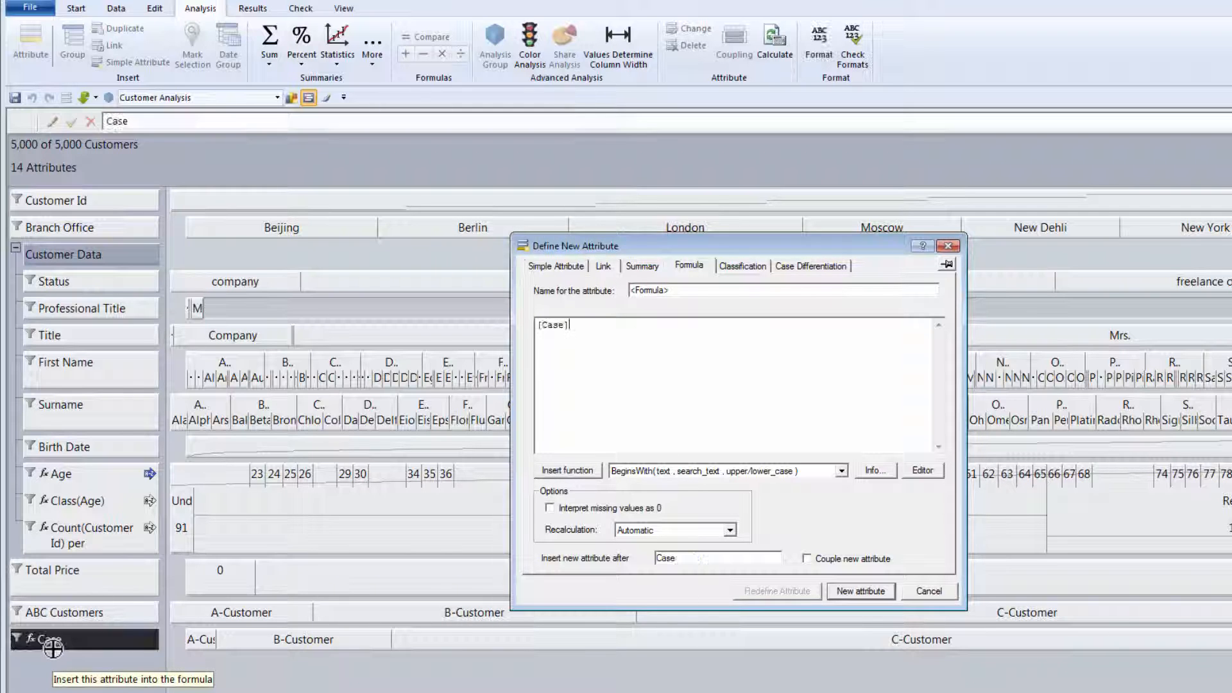
pyautogui.write('=')
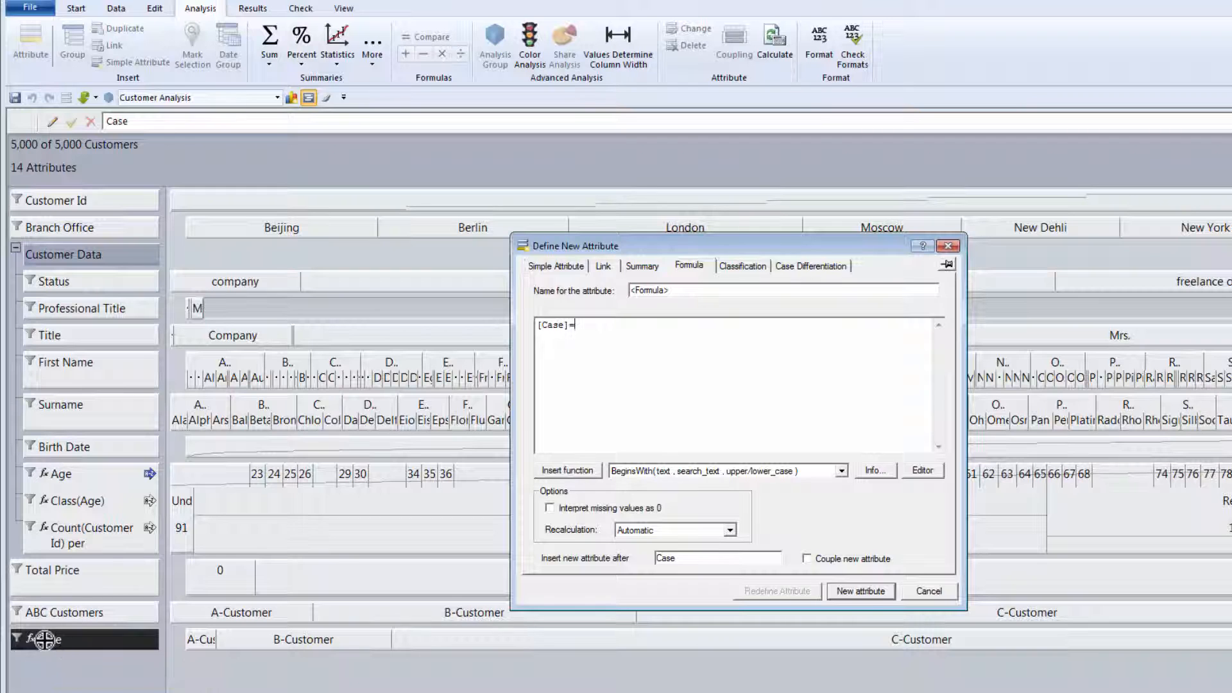
pyautogui.click(76, 612)
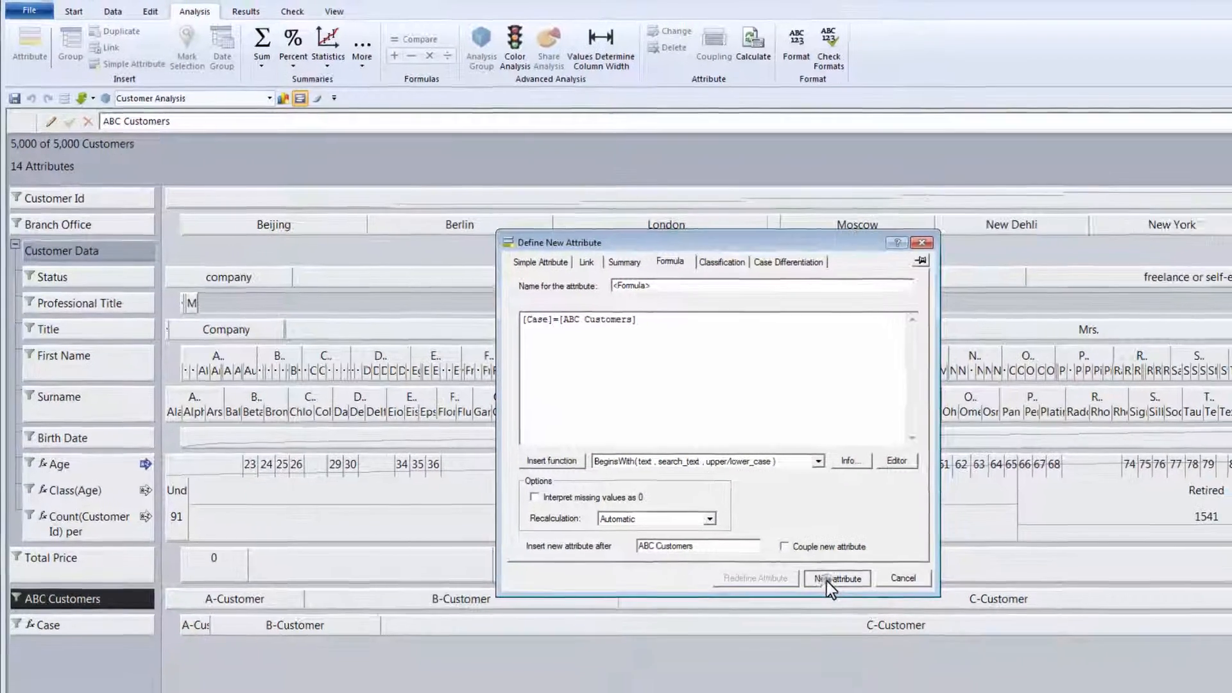
pyautogui.click(828, 579)
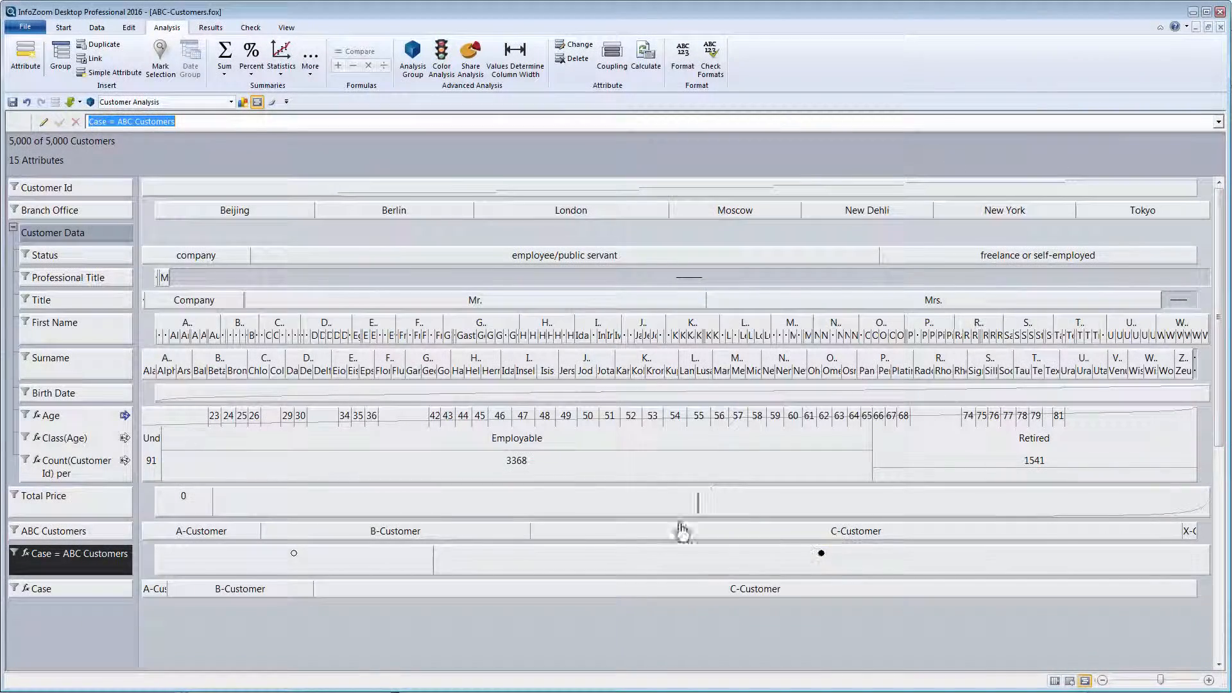
pyautogui.doubleClick(346, 565)
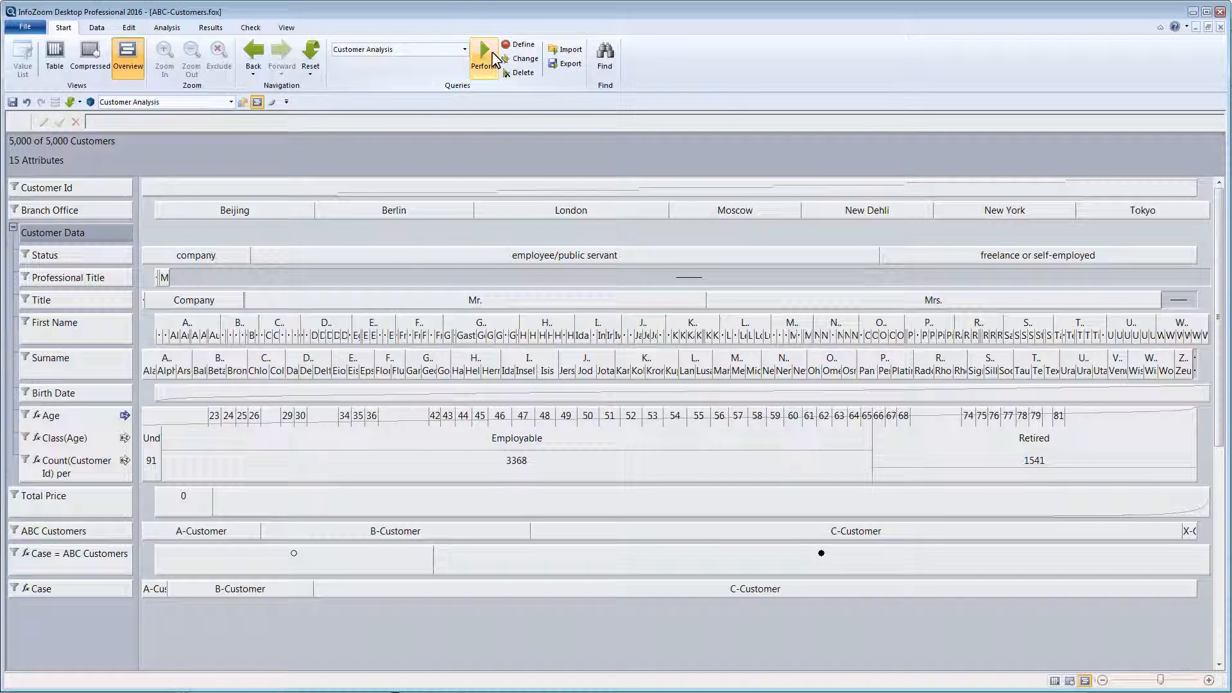
pyautogui.click(493, 55)
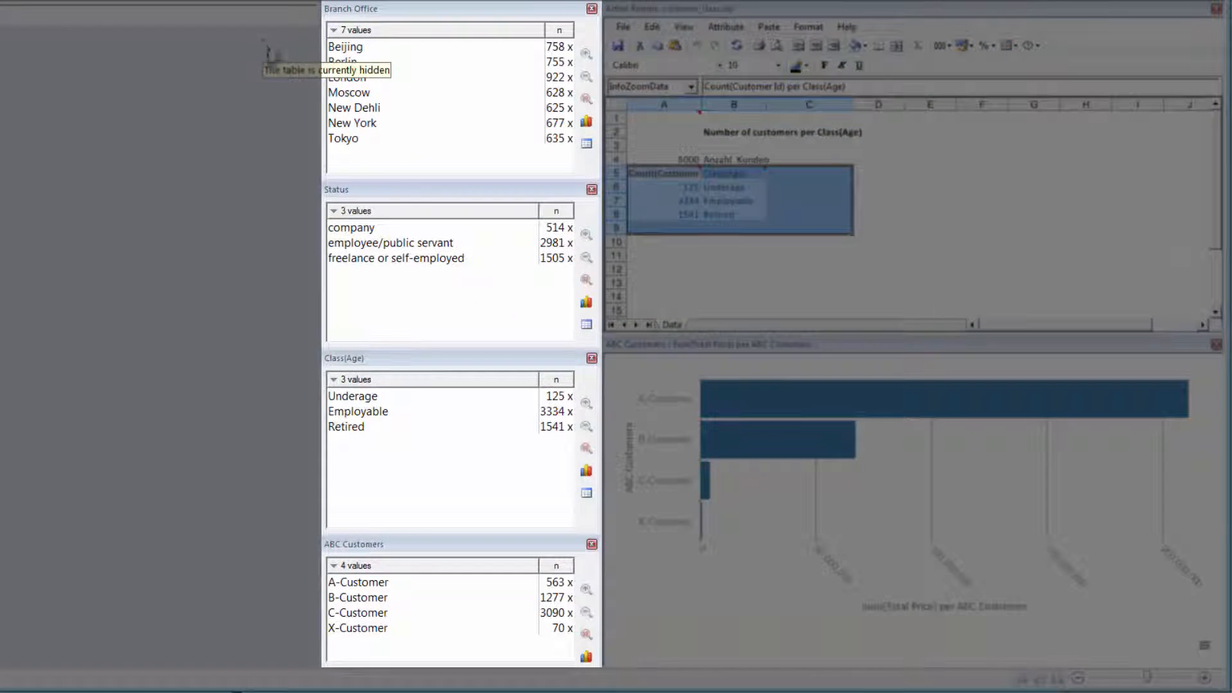
# - Filter the Customer Analysis report to employee/public servant customers in the London branch
pyautogui.moveTo(744, 387)
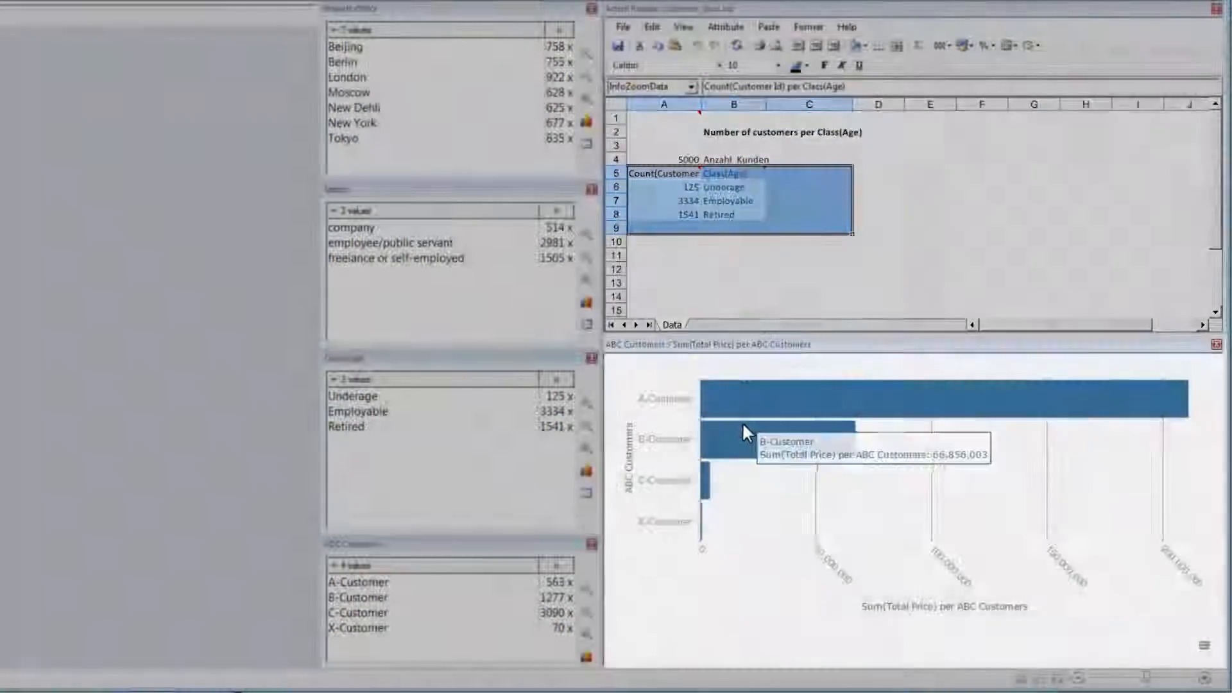
pyautogui.moveTo(742, 430)
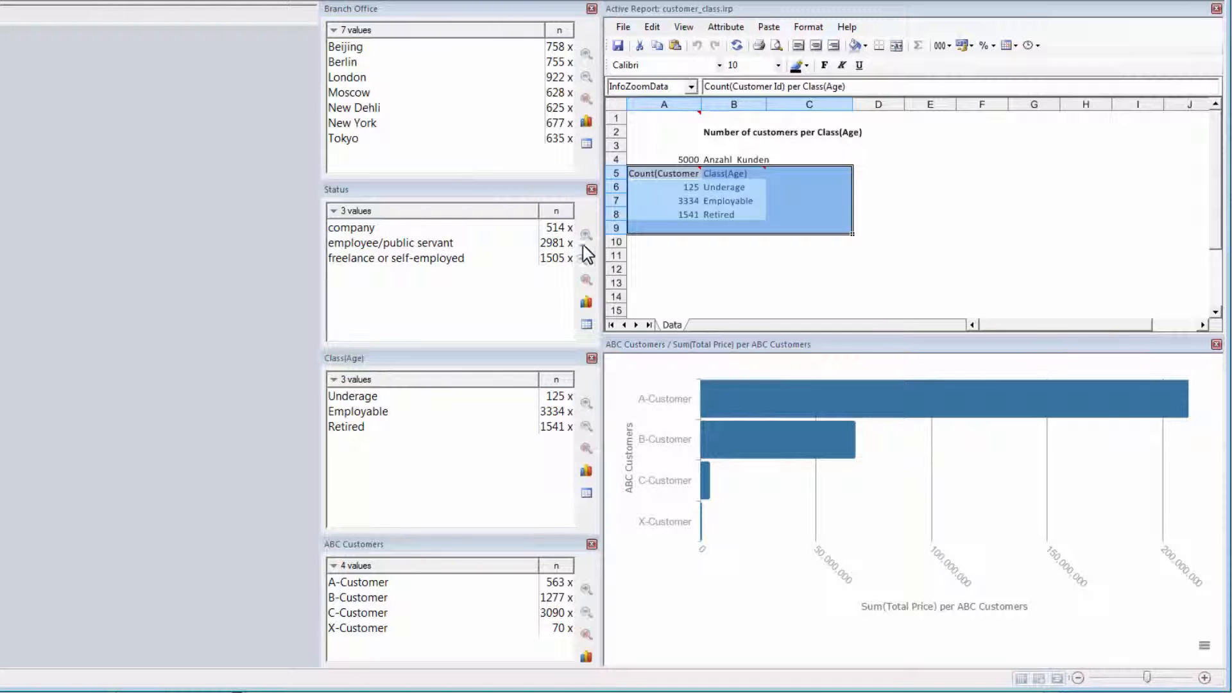
pyautogui.doubleClick(418, 243)
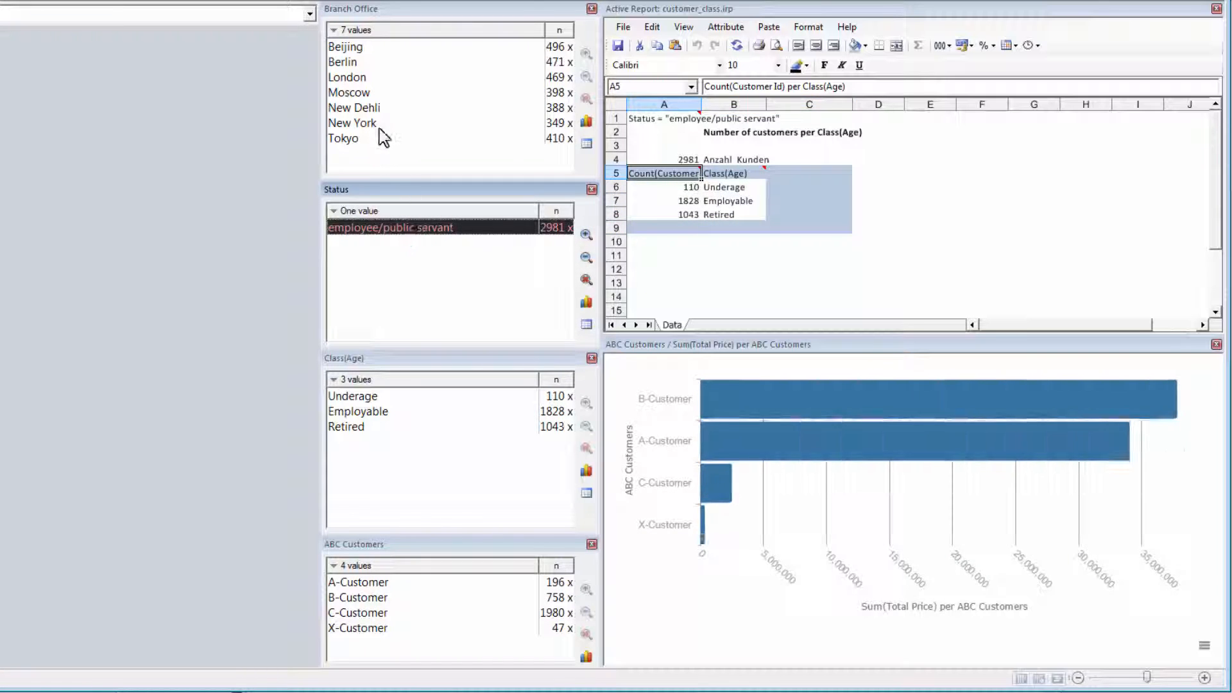
pyautogui.click(361, 78)
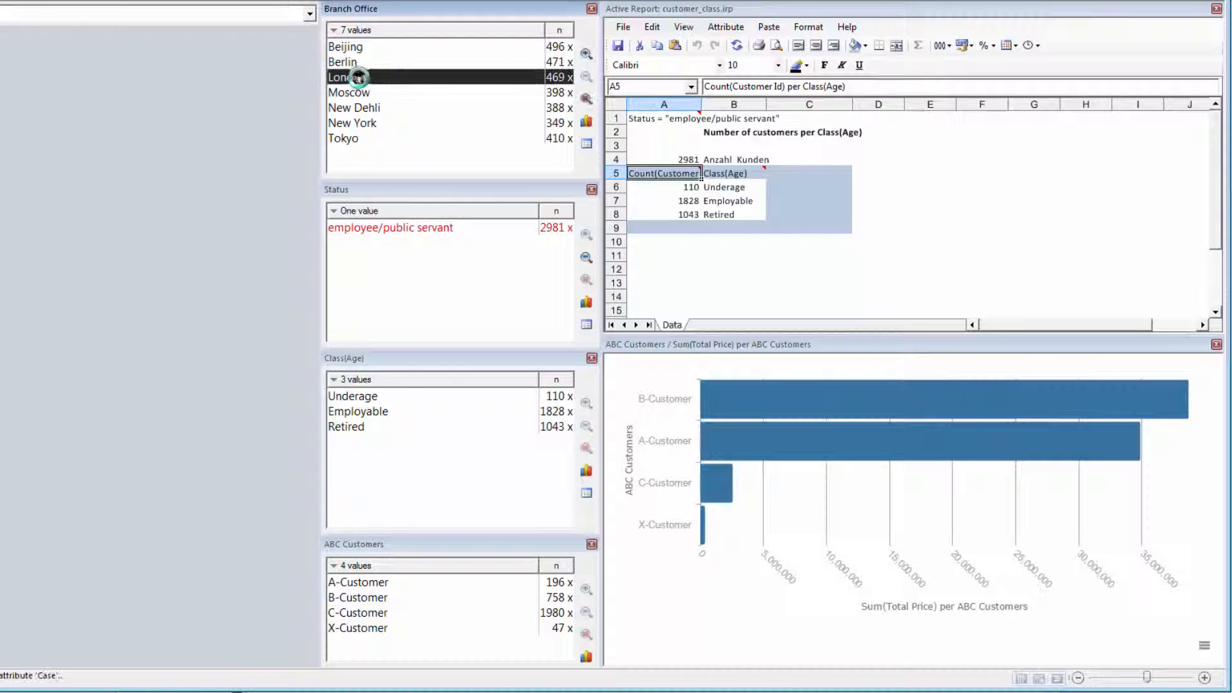
pyautogui.doubleClick(361, 78)
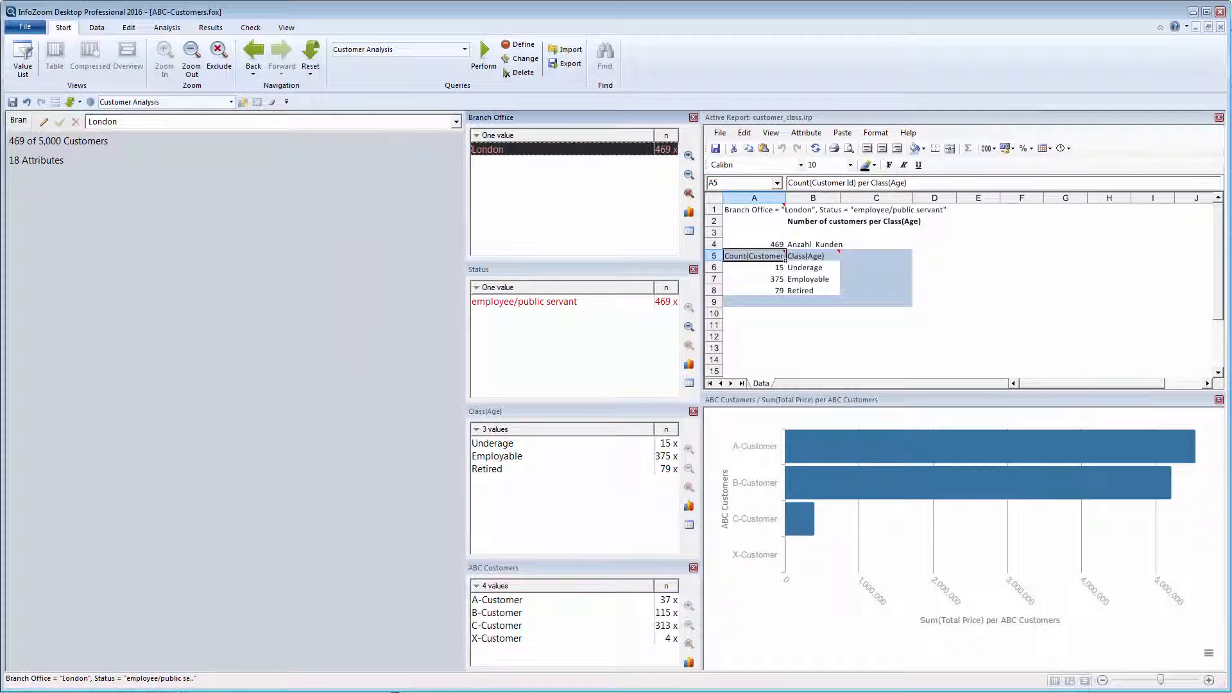